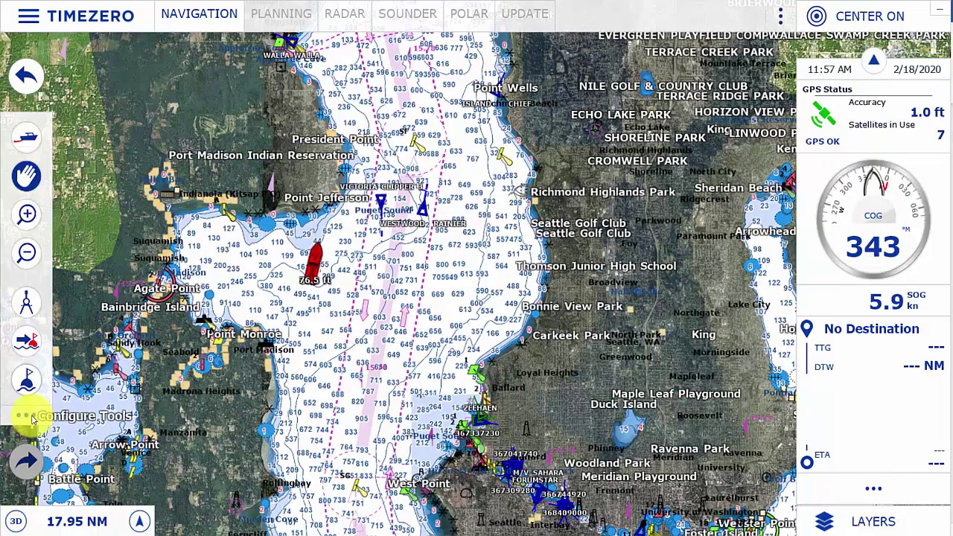
Step: Review the Tools Configuration dialog without changes, then switch to the Planning workspace
click(31, 418)
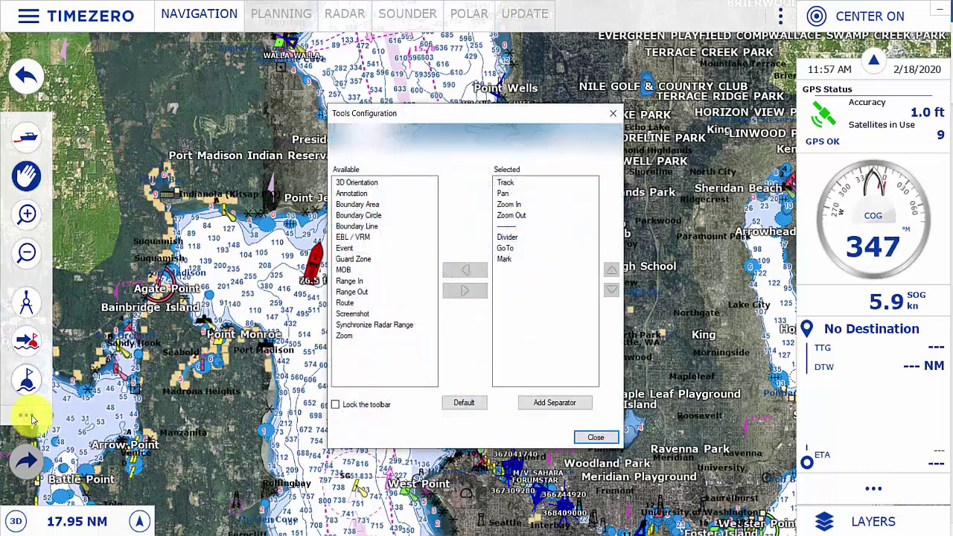
click(593, 437)
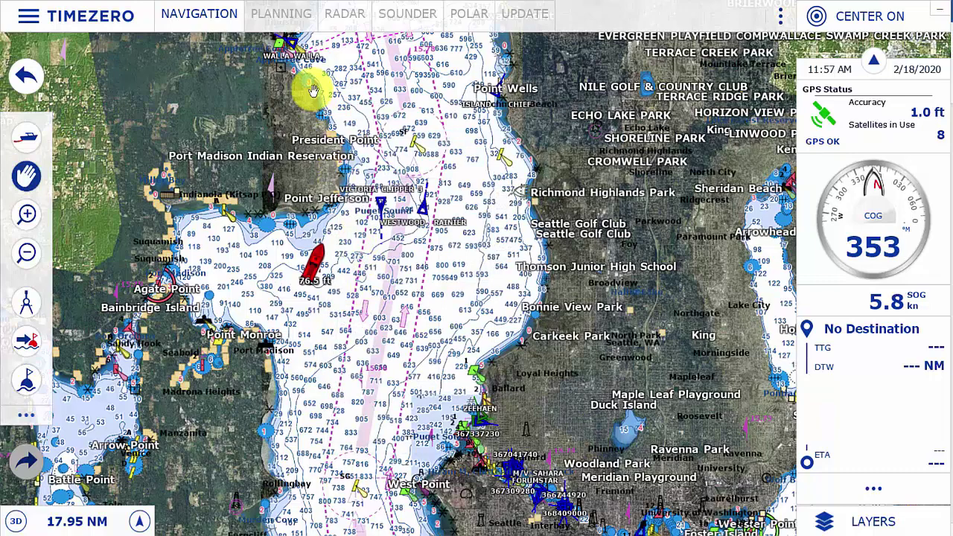
click(300, 22)
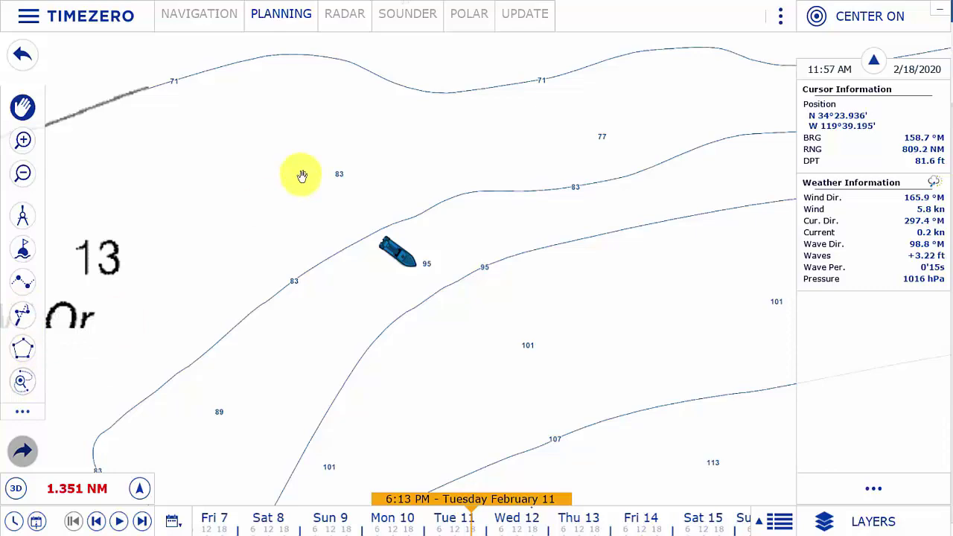
Step: Cycle through the Navigation, Radar and Sounder workspaces, ending on Navigation
click(209, 25)
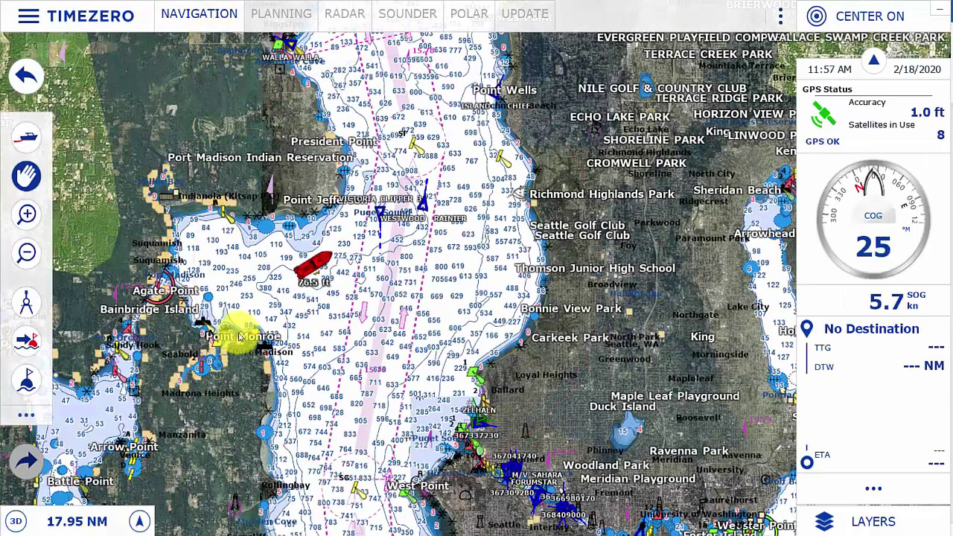
click(348, 18)
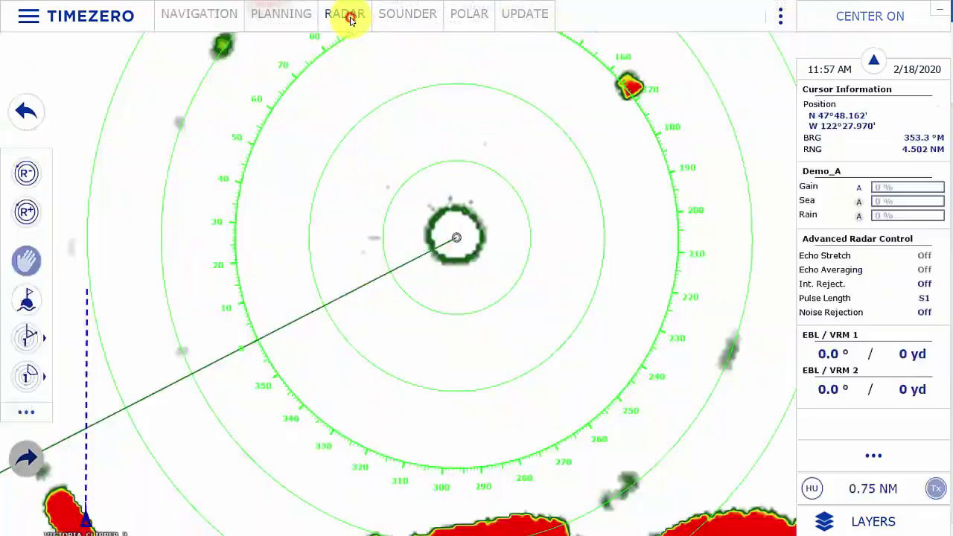
click(395, 25)
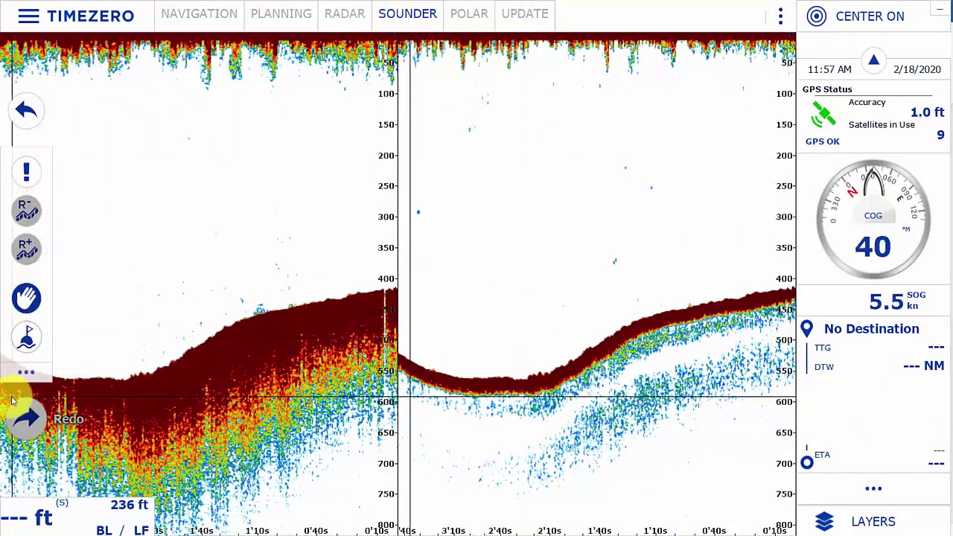
click(192, 16)
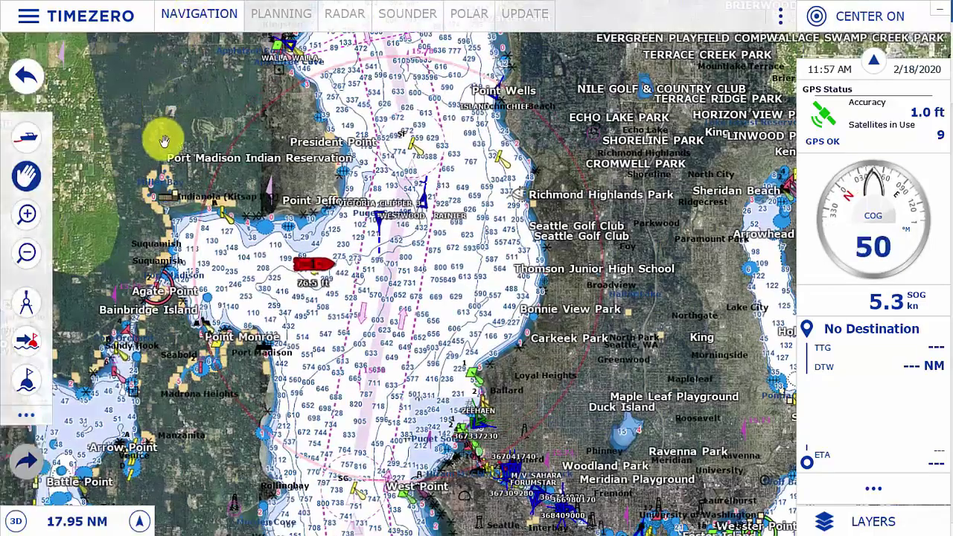
Step: Zoom in on the boat and set the chart to track the vessel
scroll(316, 272, up, 1)
scroll(316, 271, up, 3)
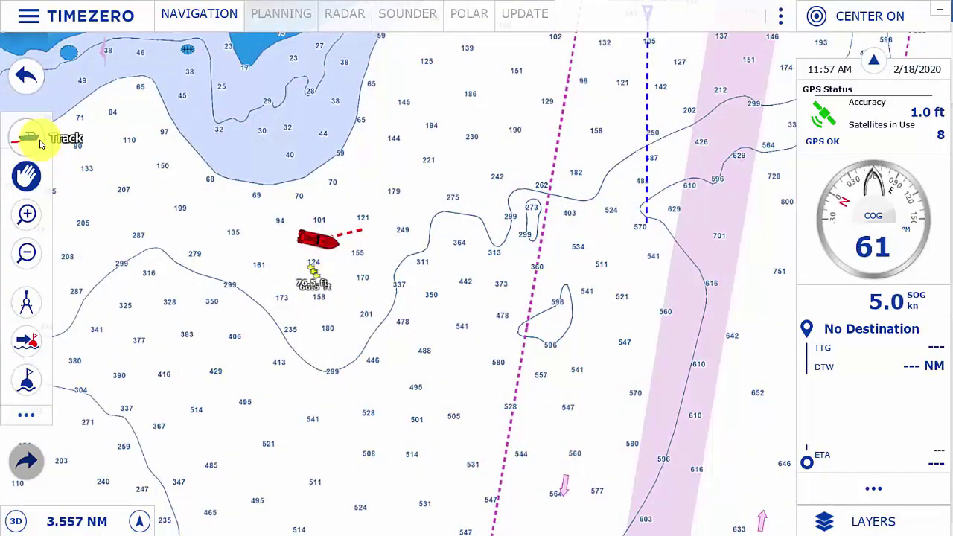
click(41, 143)
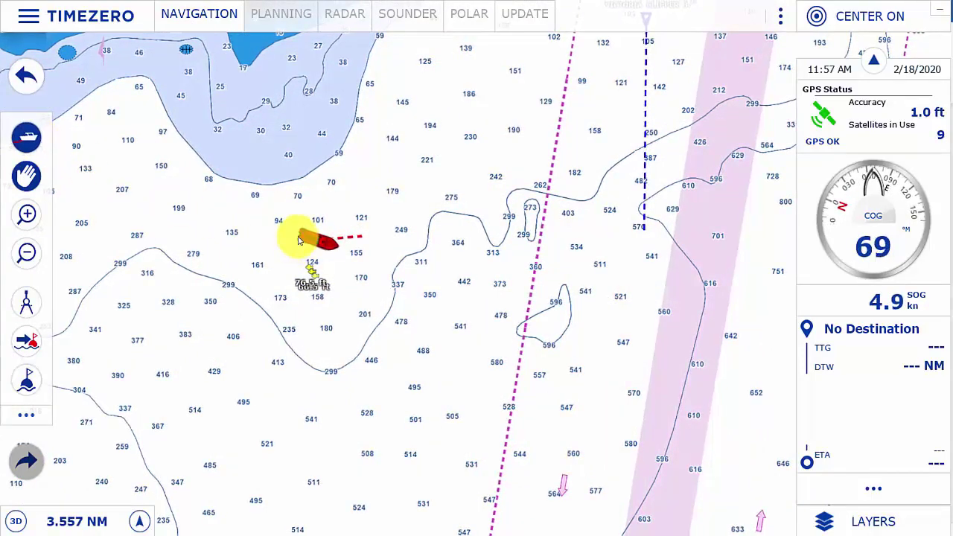
scroll(303, 236, up, 5)
scroll(303, 239, up, 1)
scroll(303, 238, down, 1)
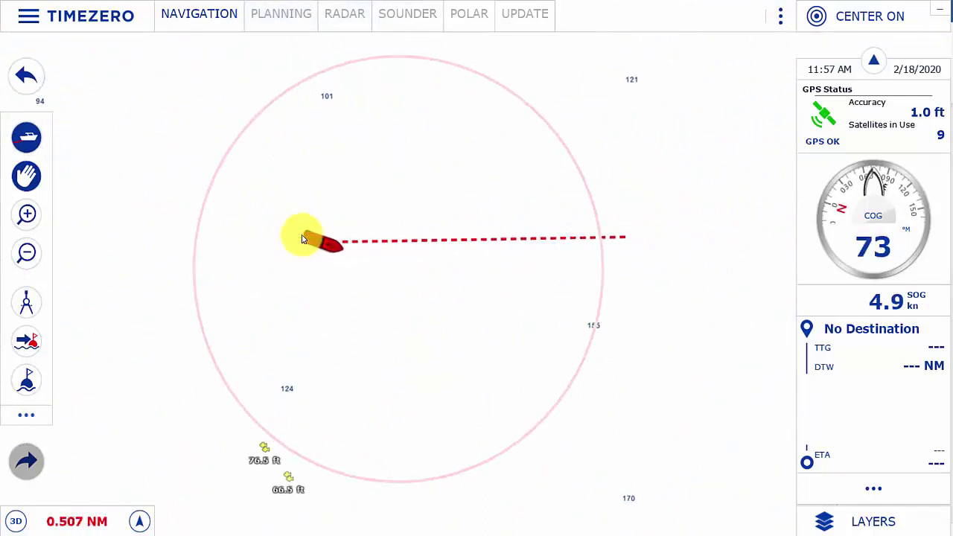
scroll(303, 238, up, 3)
scroll(302, 237, up, 2)
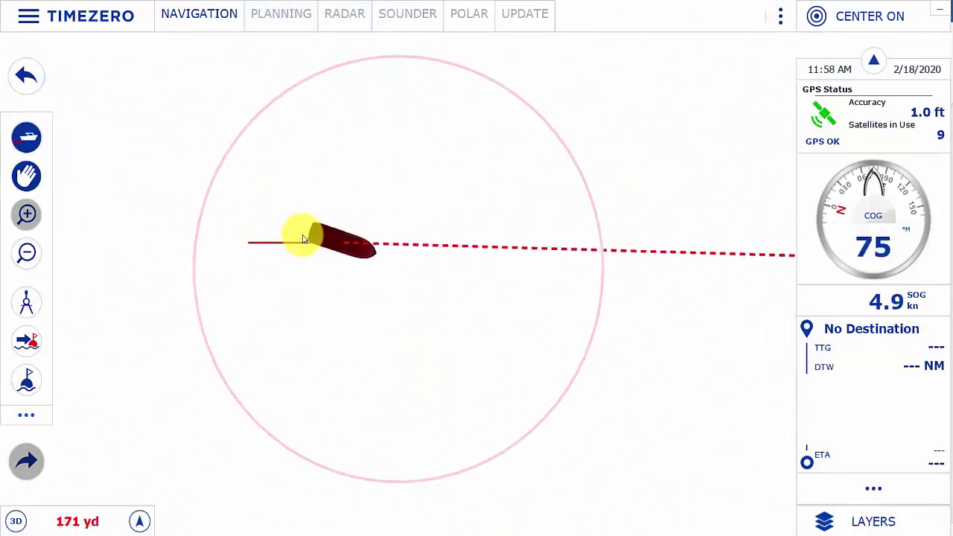
scroll(303, 236, down, 4)
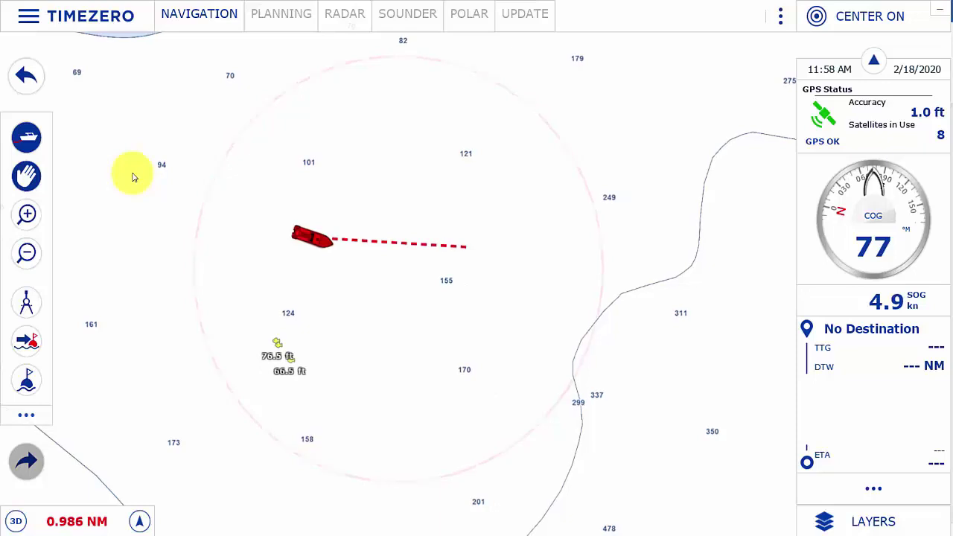
Step: Pan the chart to reposition the boat and adjust zoom to about 2.5 NM
click(27, 176)
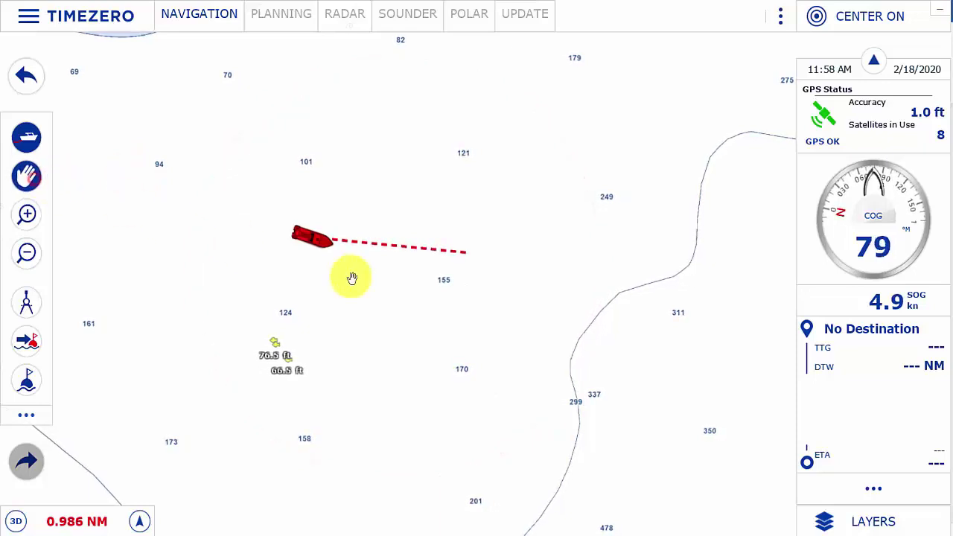
drag(329, 326, 385, 361)
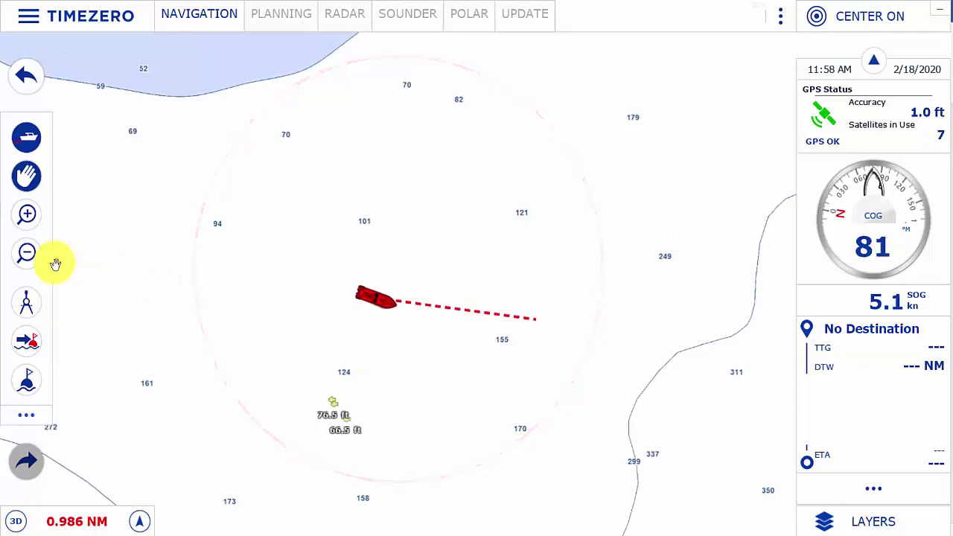
click(26, 252)
click(27, 214)
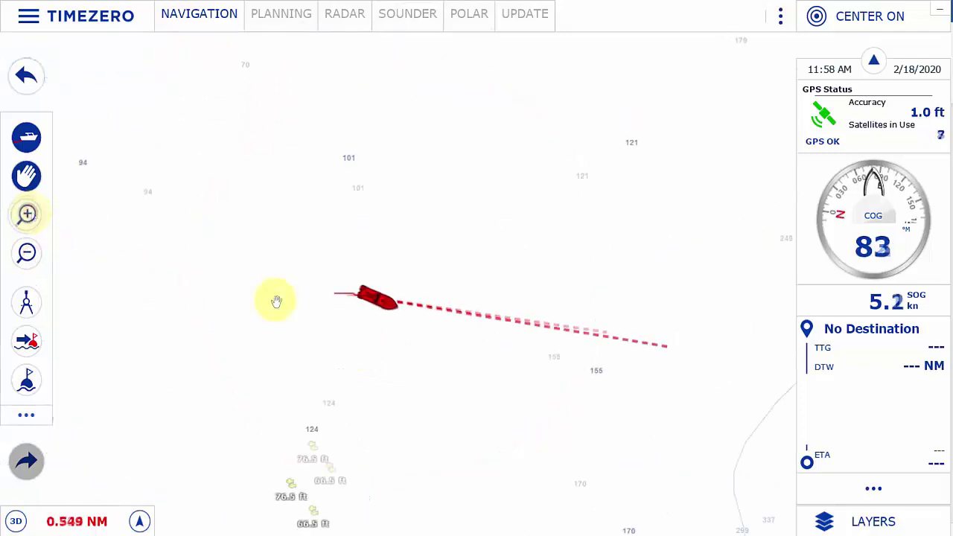
scroll(272, 298, down, 3)
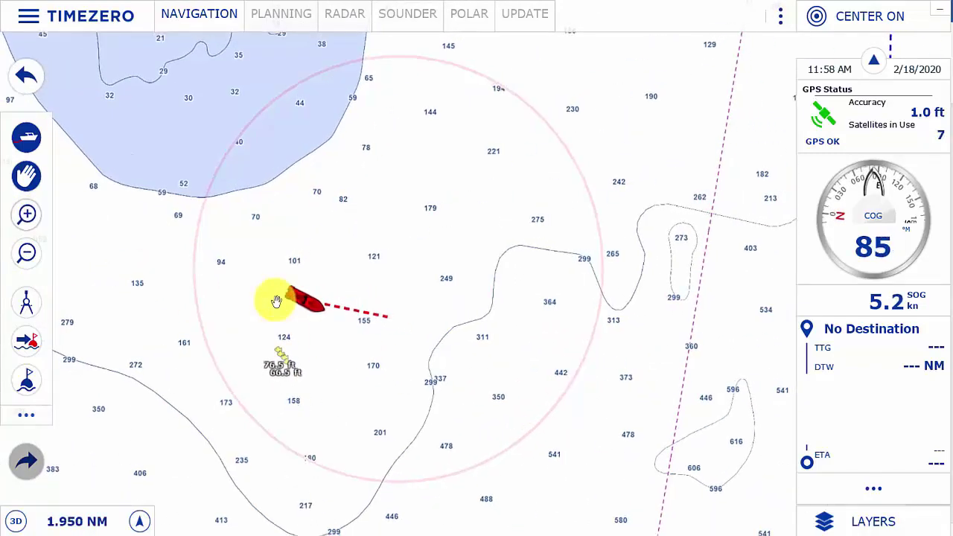
click(27, 252)
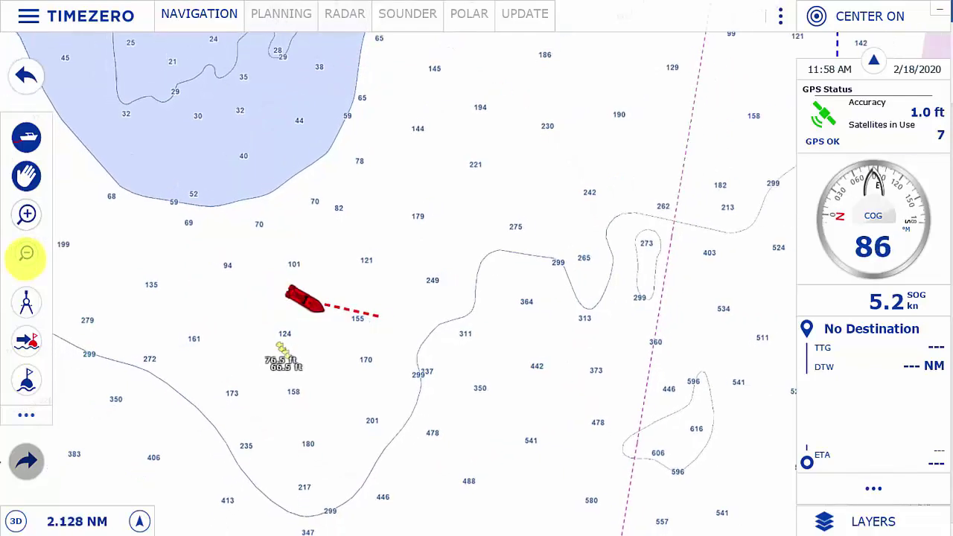
click(27, 216)
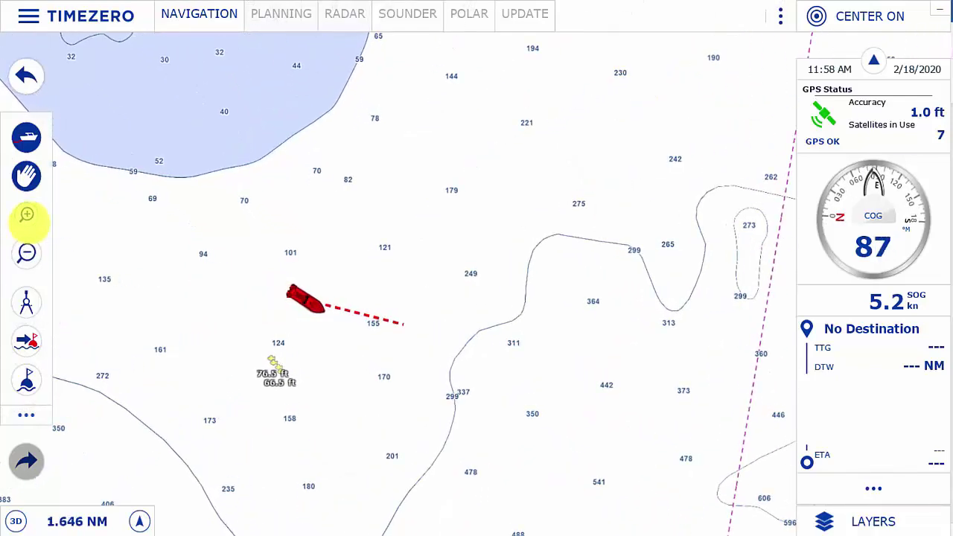
click(27, 304)
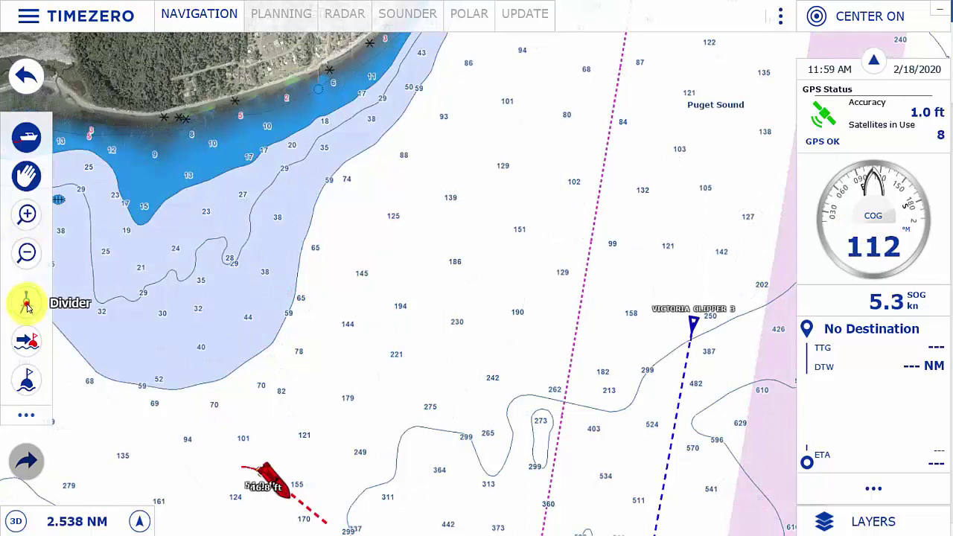
Step: Measure from the shoreline to the boat with the Divider: 1.017 NM at 325.8°M
click(97, 296)
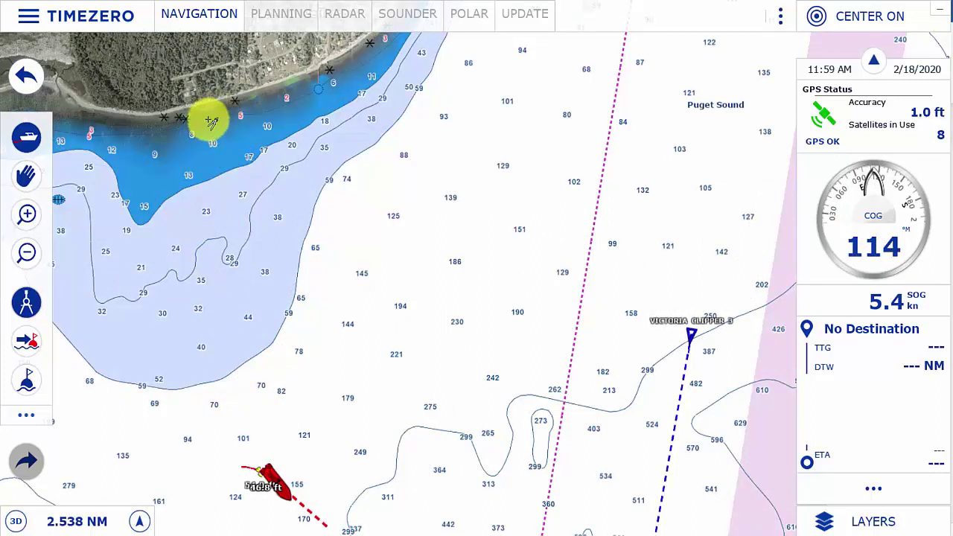
drag(209, 121, 155, 320)
right_click(155, 318)
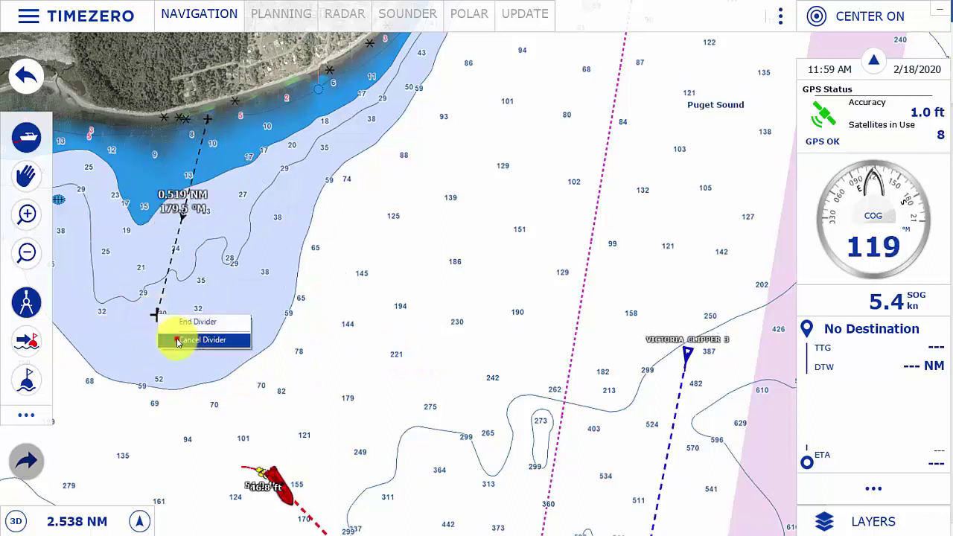
click(176, 340)
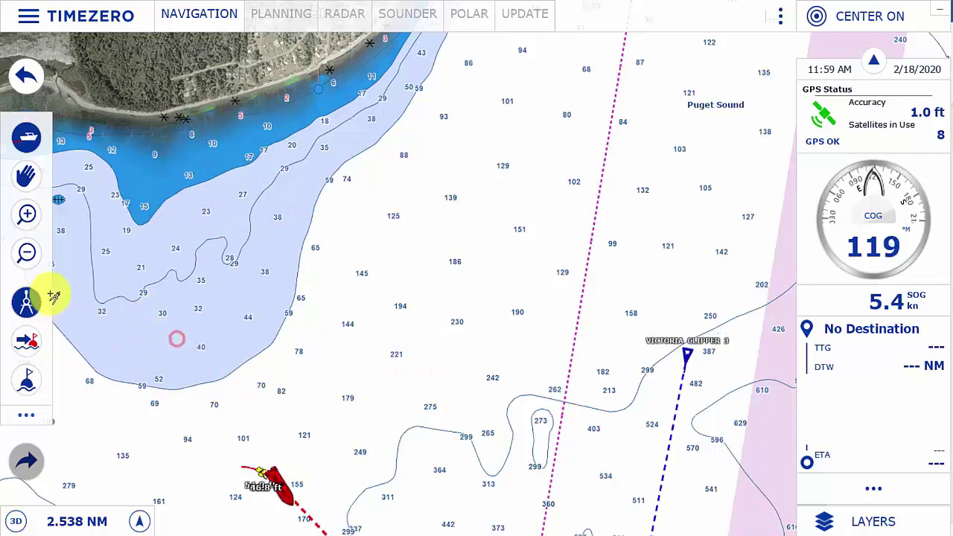
click(169, 121)
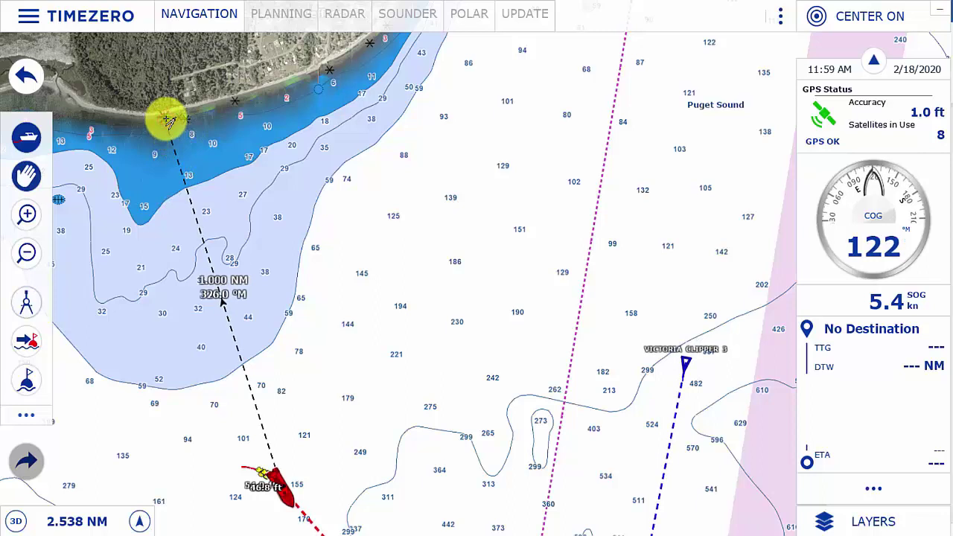
click(233, 264)
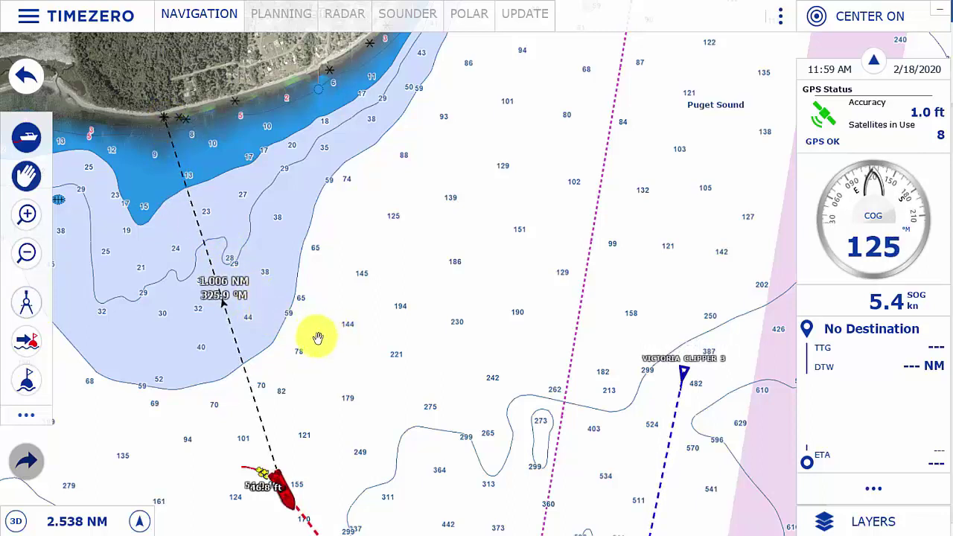
Step: Measure from the boat to Victoria Clipper 3: 1.081 NM at 60.2°M
click(26, 303)
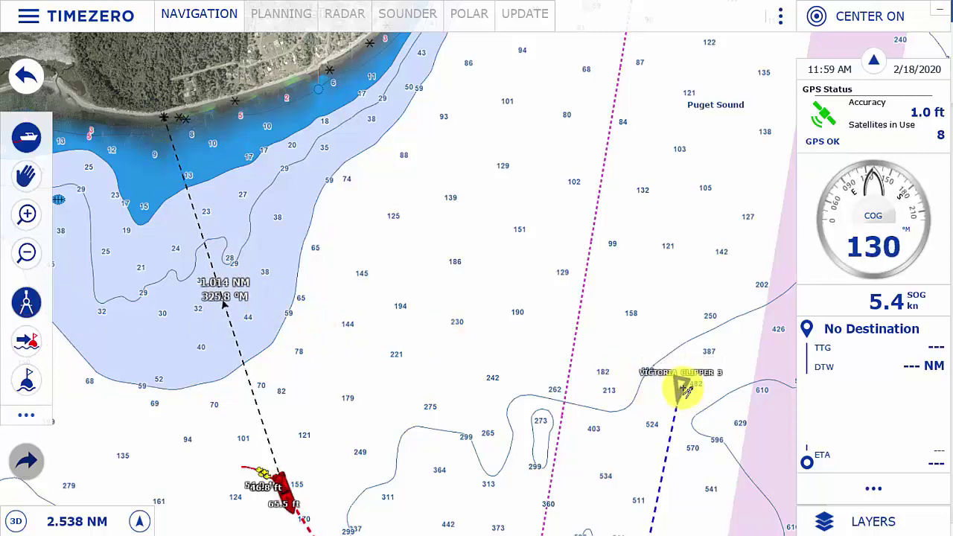
click(683, 389)
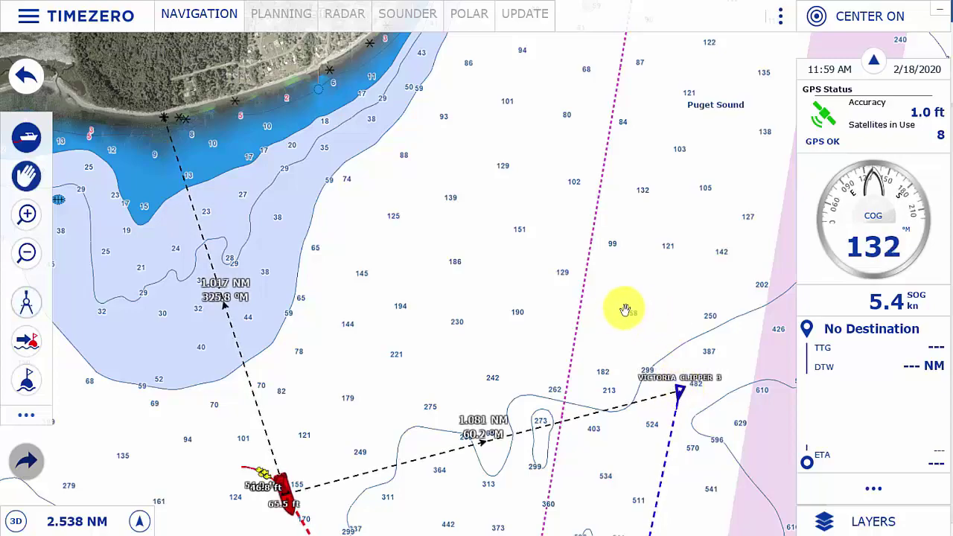
scroll(621, 311, down, 3)
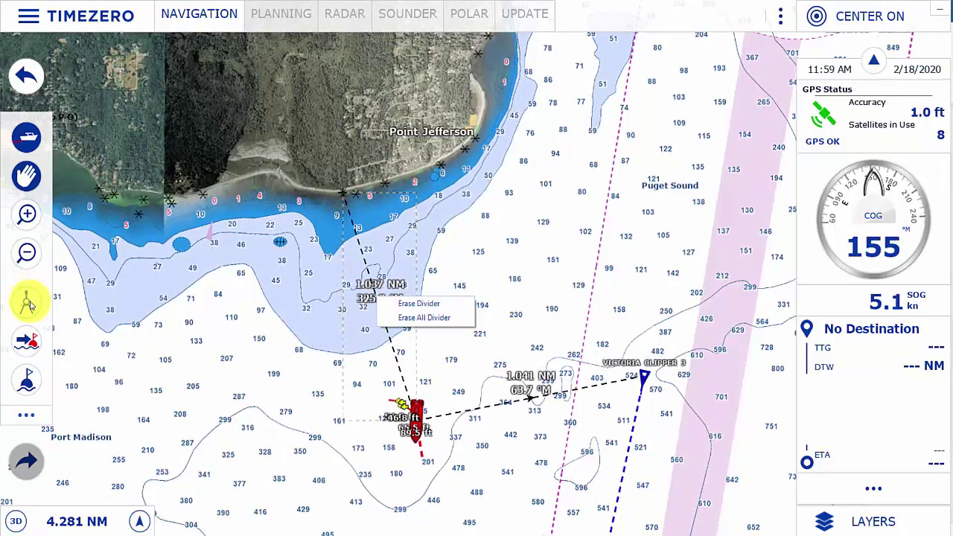
Step: Erase all divider measurements, then set a GoTo destination and cancel it
click(28, 304)
click(28, 341)
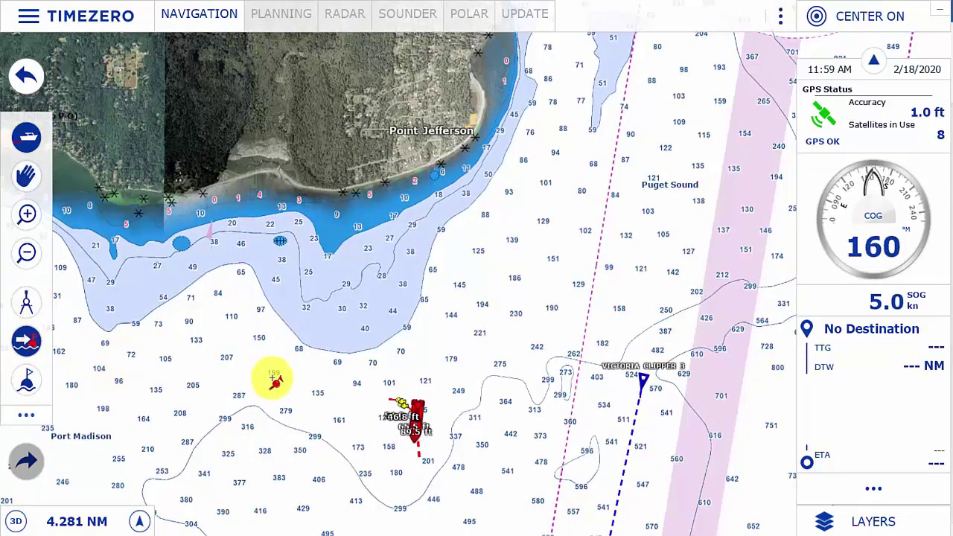
click(361, 510)
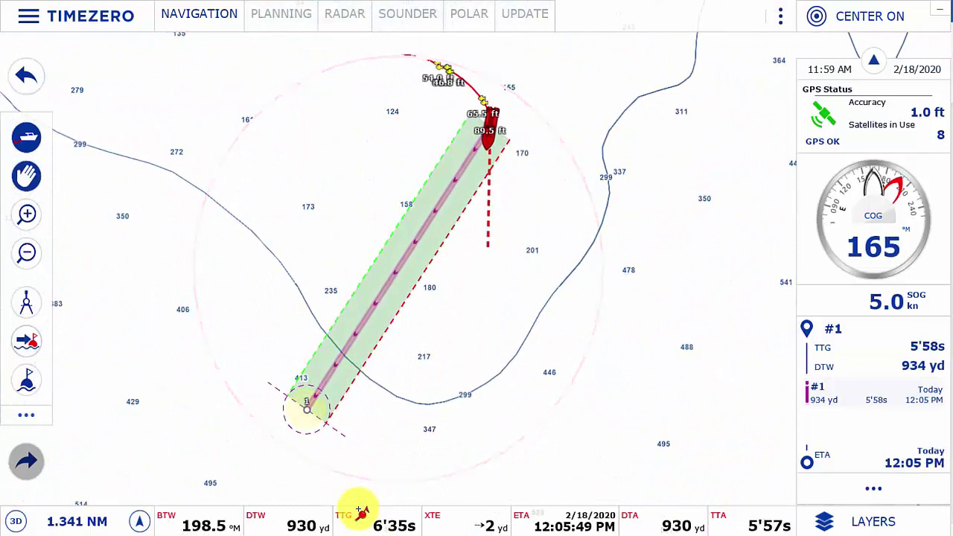
click(26, 382)
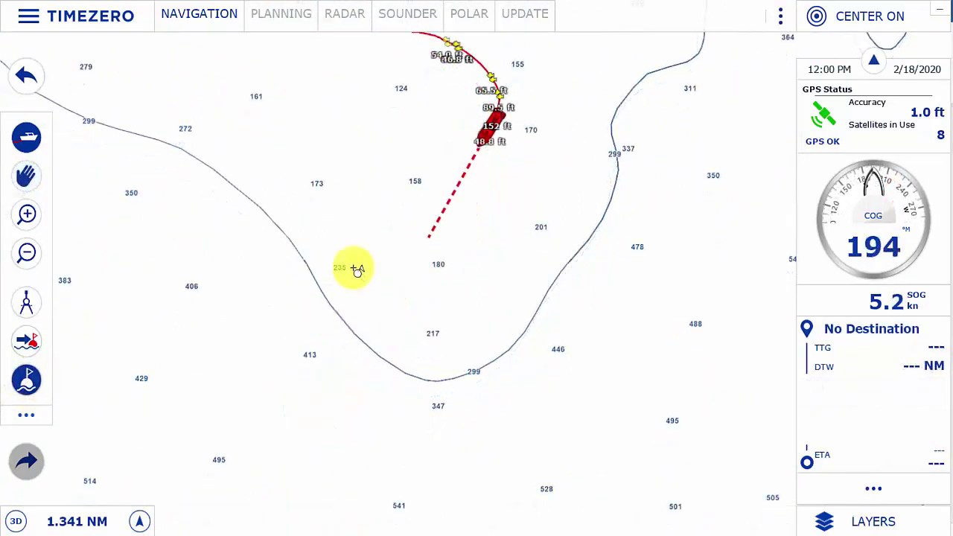
Step: Place a mark near the boat and view mark symbols in Options' Marks & Boundaries
click(364, 172)
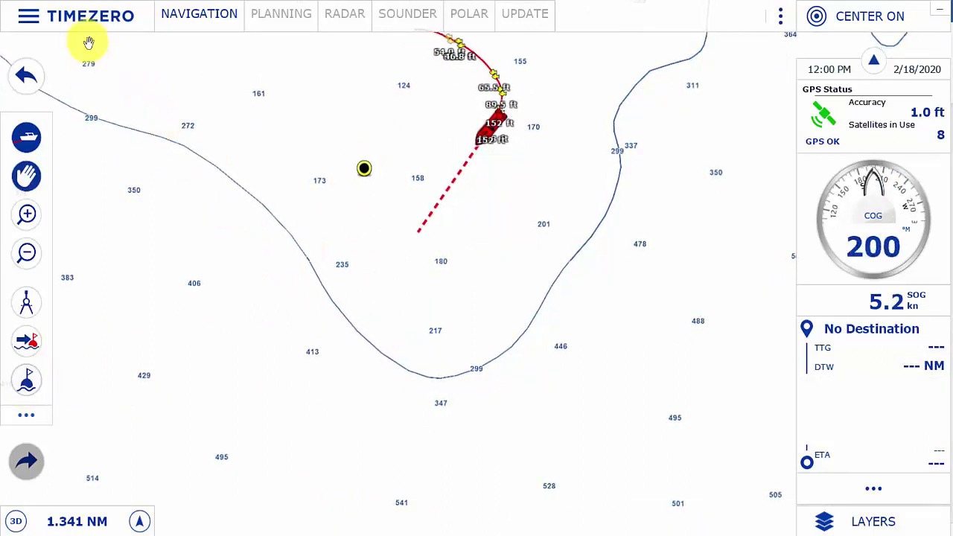
click(53, 15)
click(61, 42)
click(275, 182)
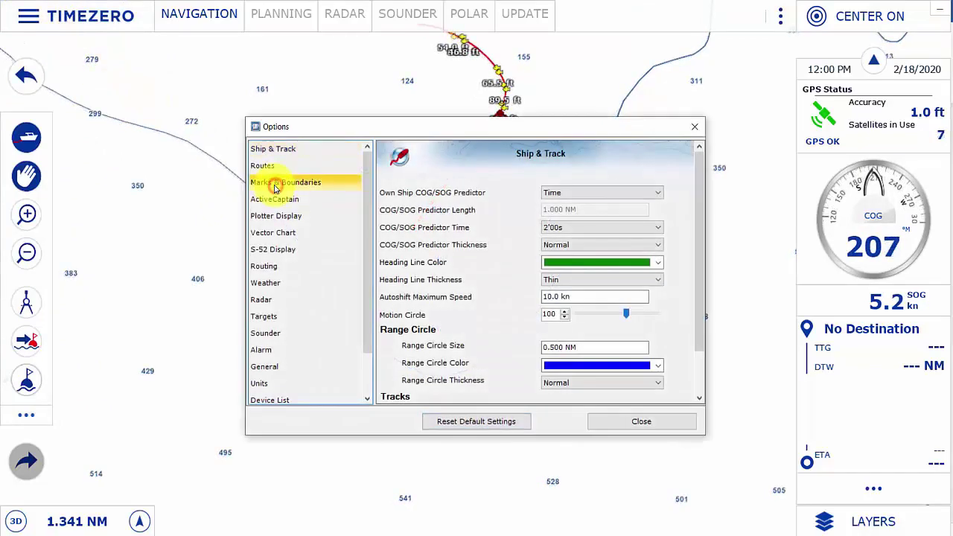
click(546, 212)
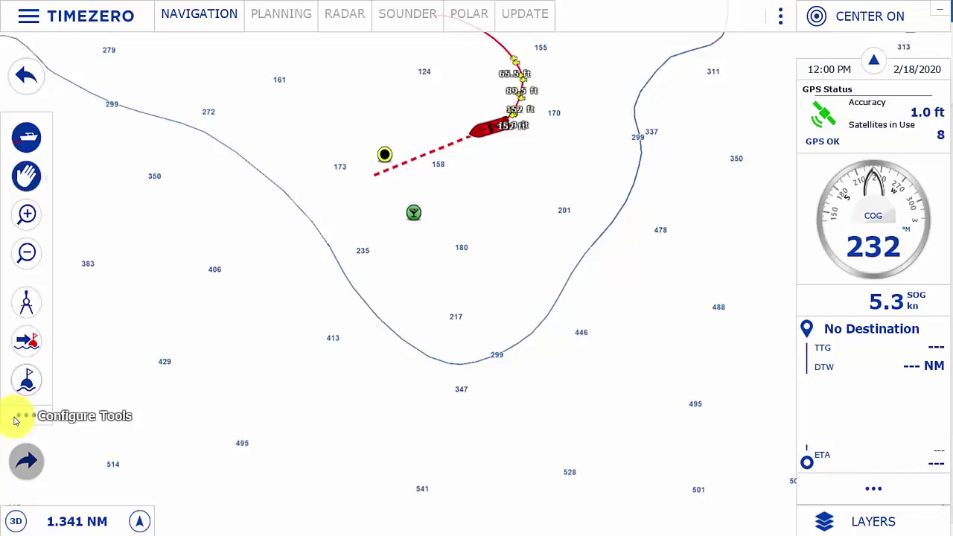
Step: Move 3D Orientation, Event, MOB, Route and Zoom into the selected chart tools
click(14, 417)
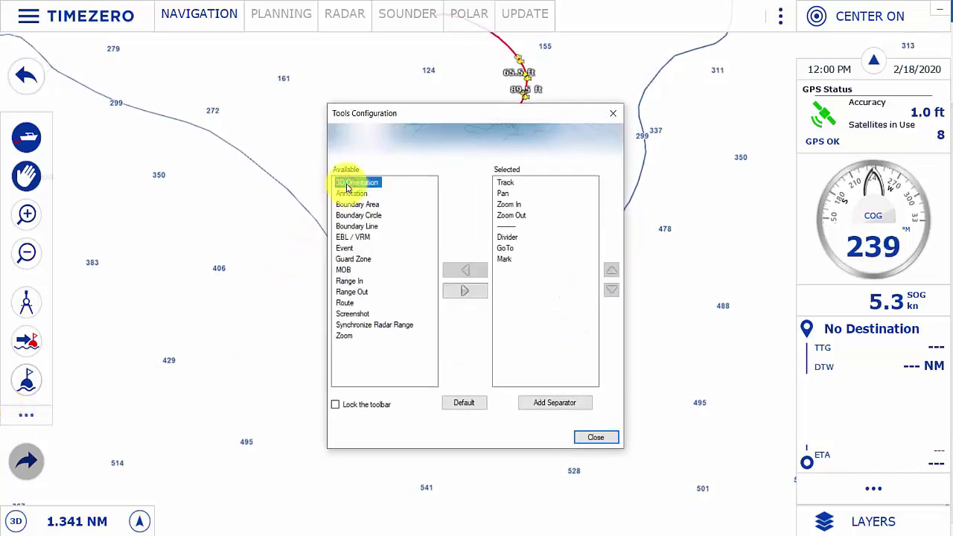
click(465, 291)
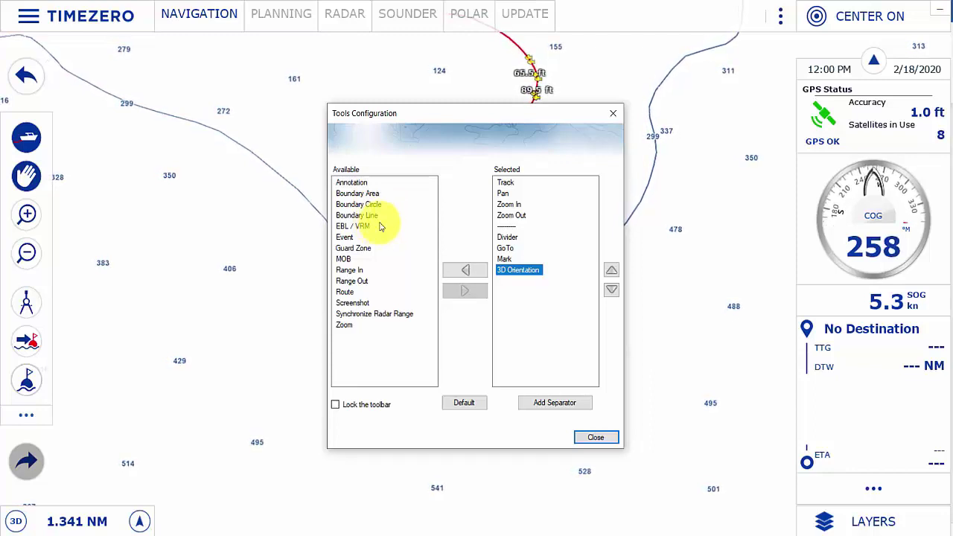
click(346, 236)
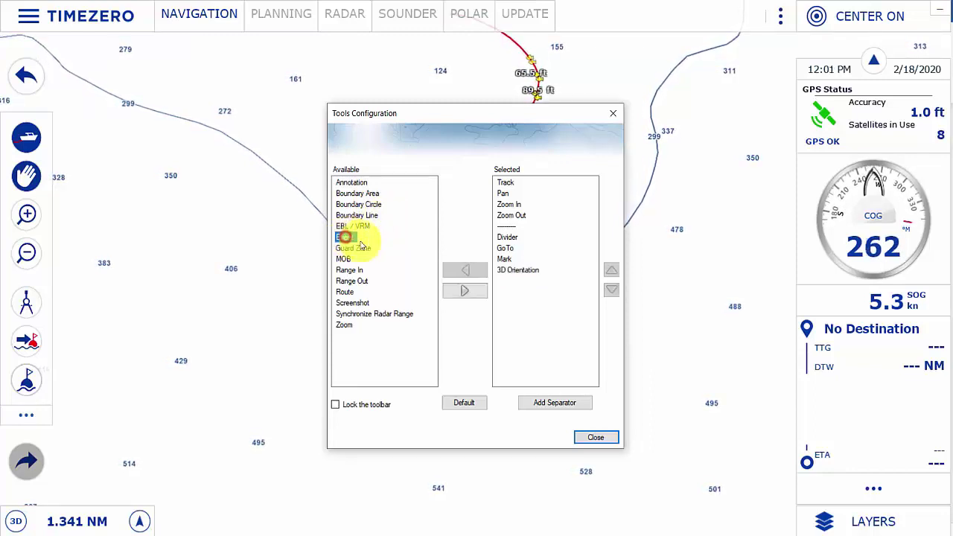
click(461, 291)
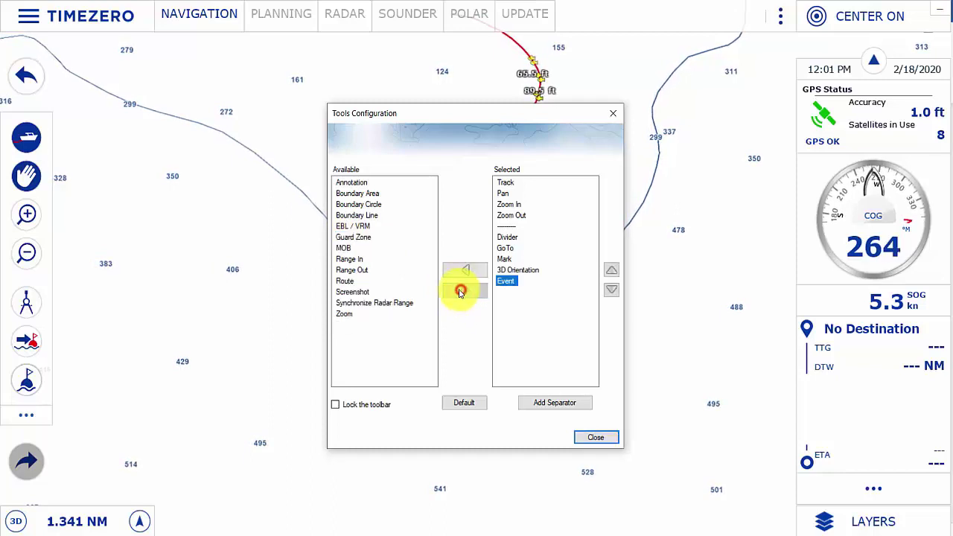
click(347, 249)
click(465, 291)
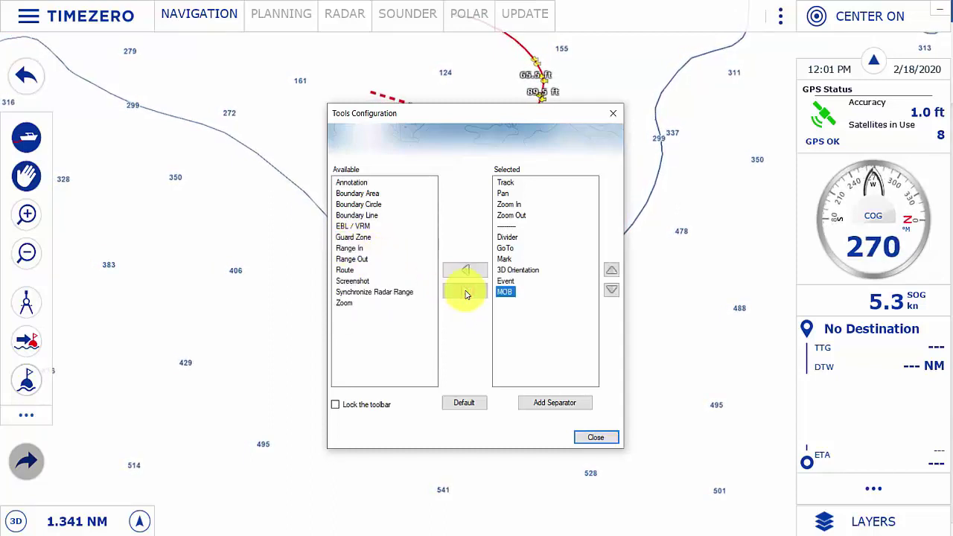
click(342, 270)
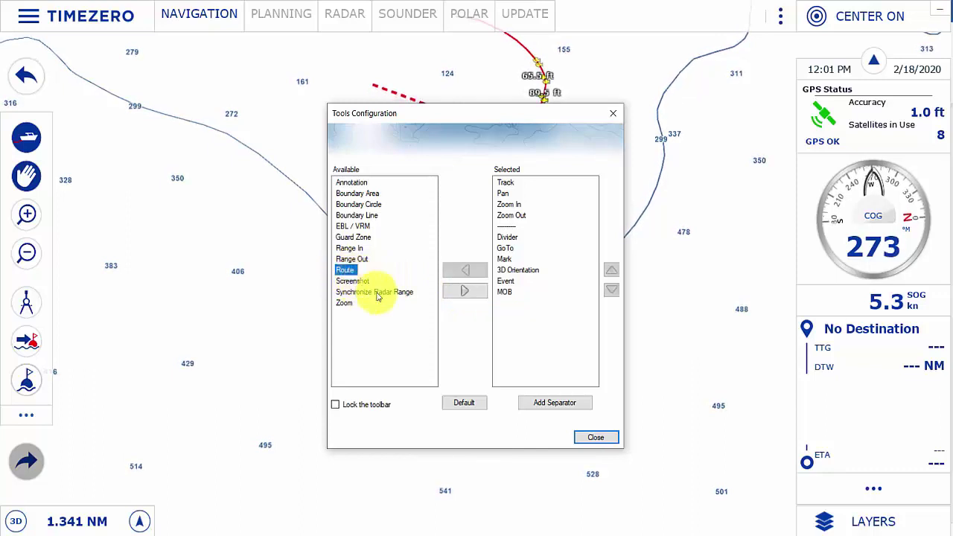
click(464, 291)
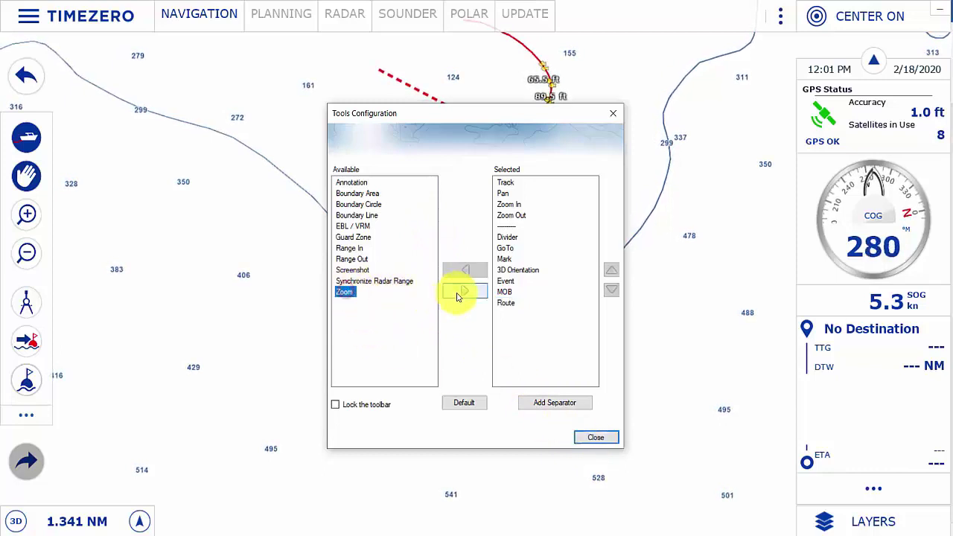
click(463, 291)
click(589, 438)
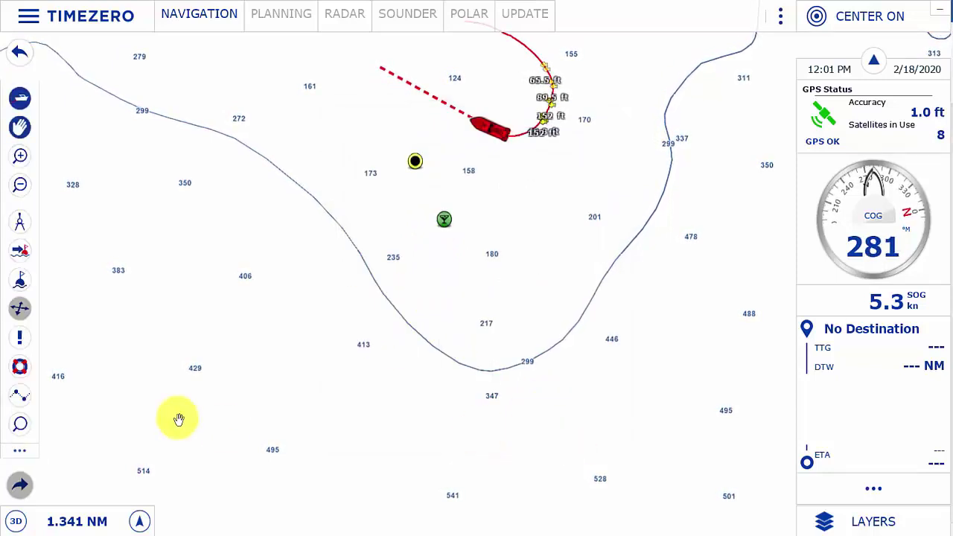
Step: Drop a man-overboard mark at the boat, then delete it
click(21, 372)
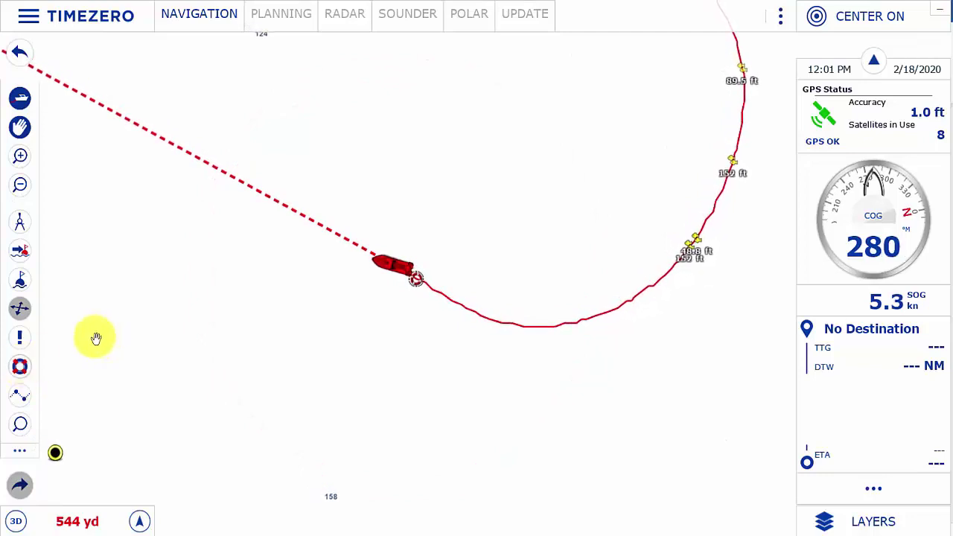
right_click(425, 290)
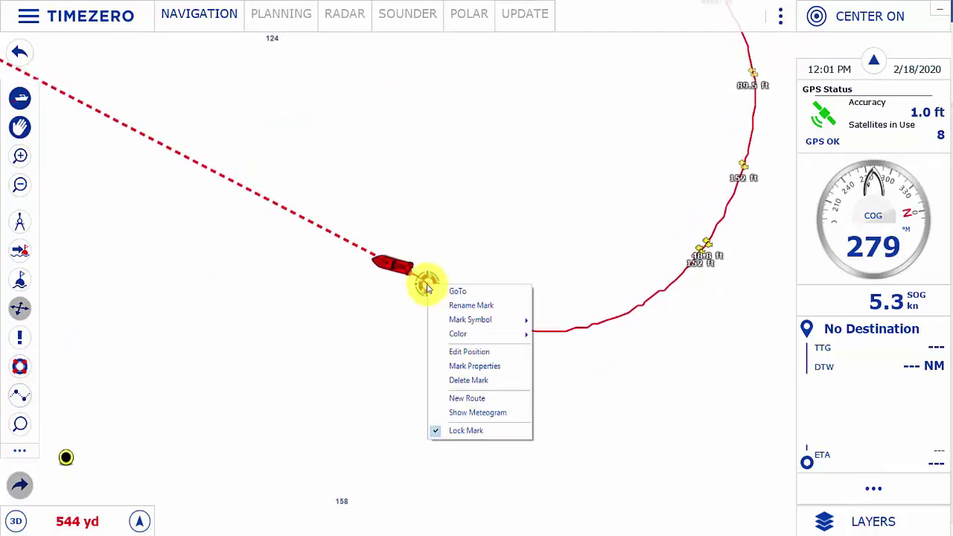
click(437, 379)
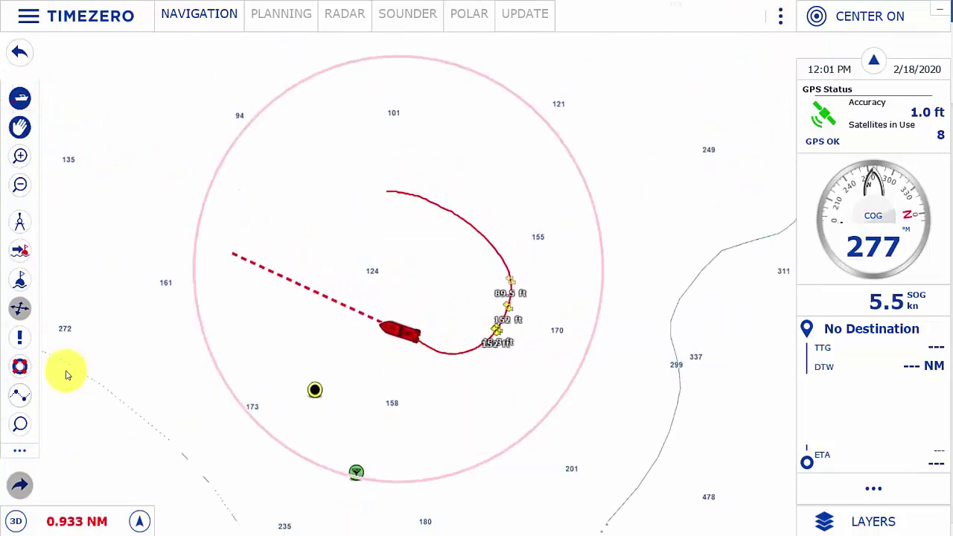
Step: Plot a five-waypoint route from east of the boat westward toward Port Madison
scroll(255, 341, down, 5)
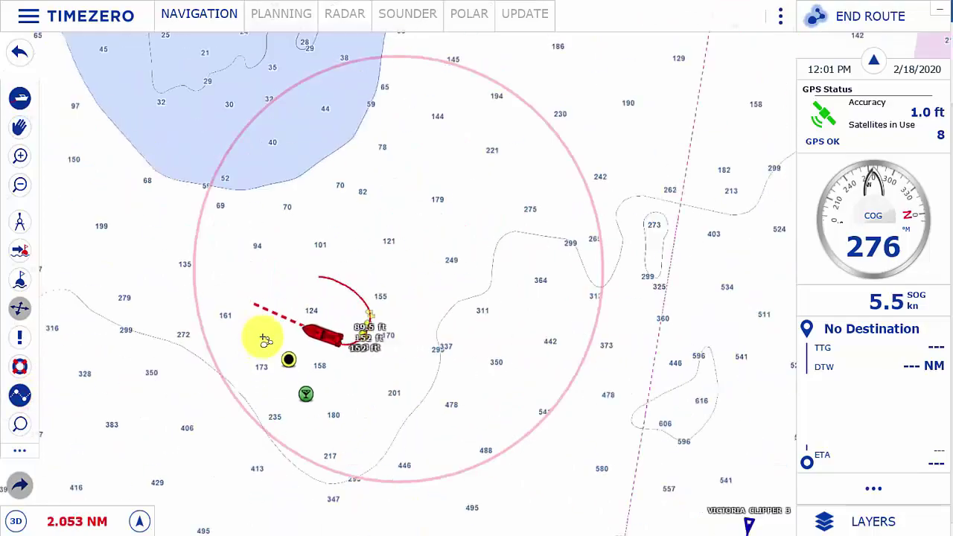
drag(360, 355, 341, 348)
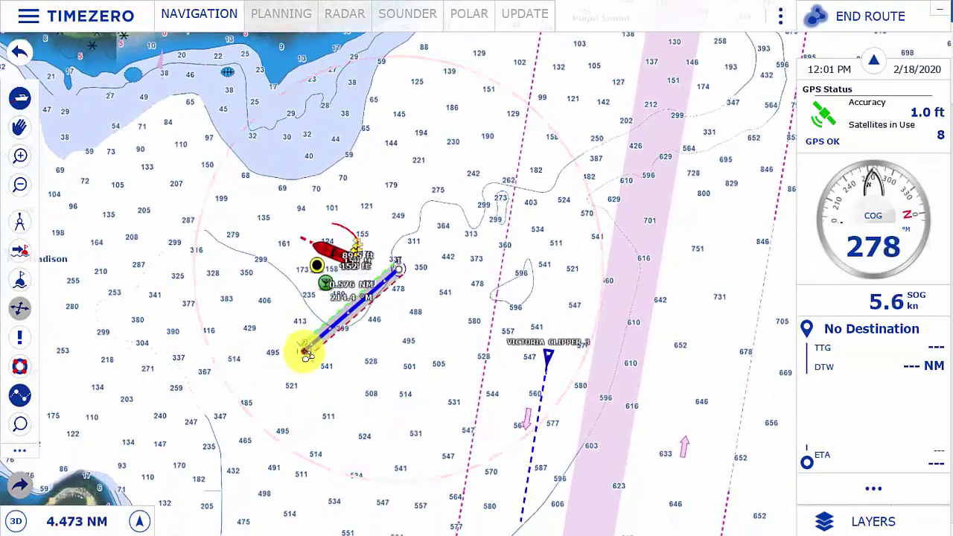
click(273, 254)
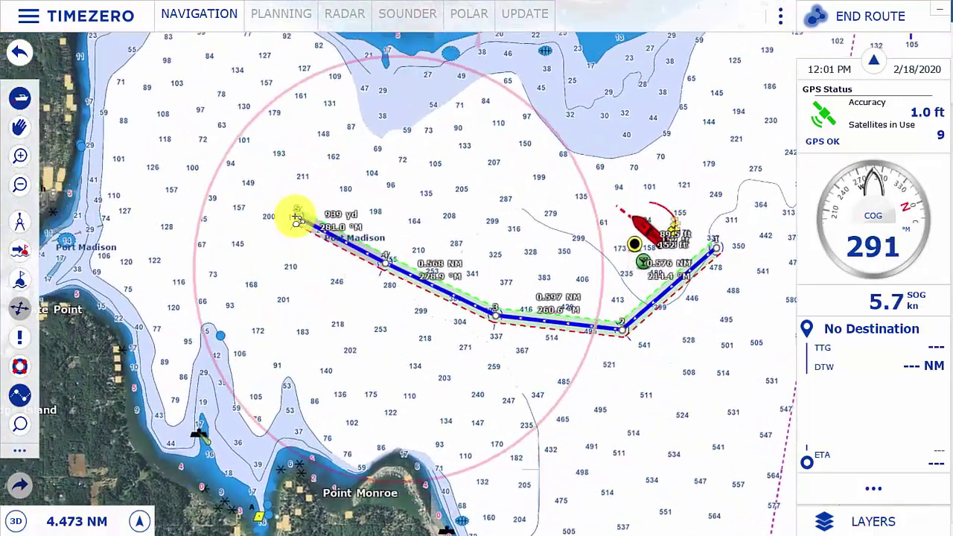
double_click(296, 217)
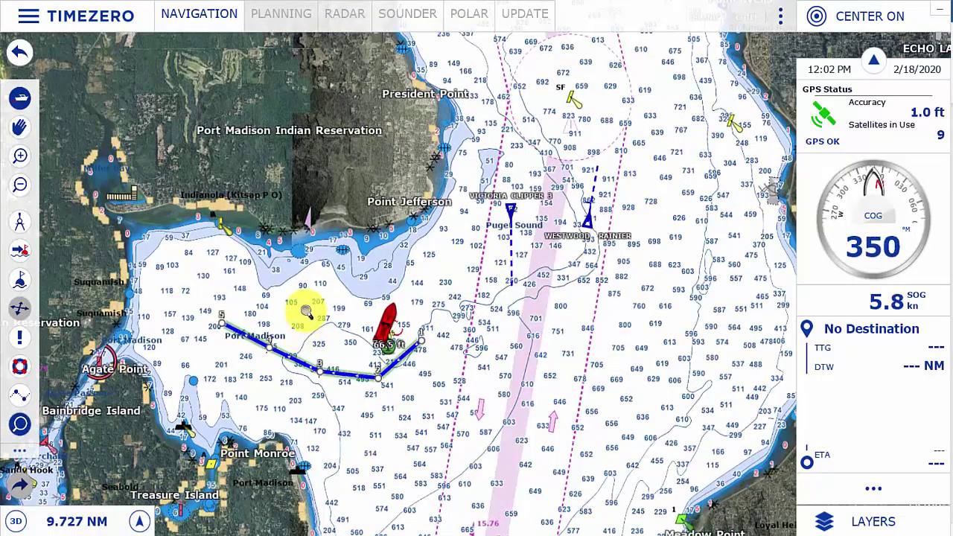
Step: Rotate and tilt the chart in 3D view, then switch to the Planning workspace
scroll(307, 312, up, 5)
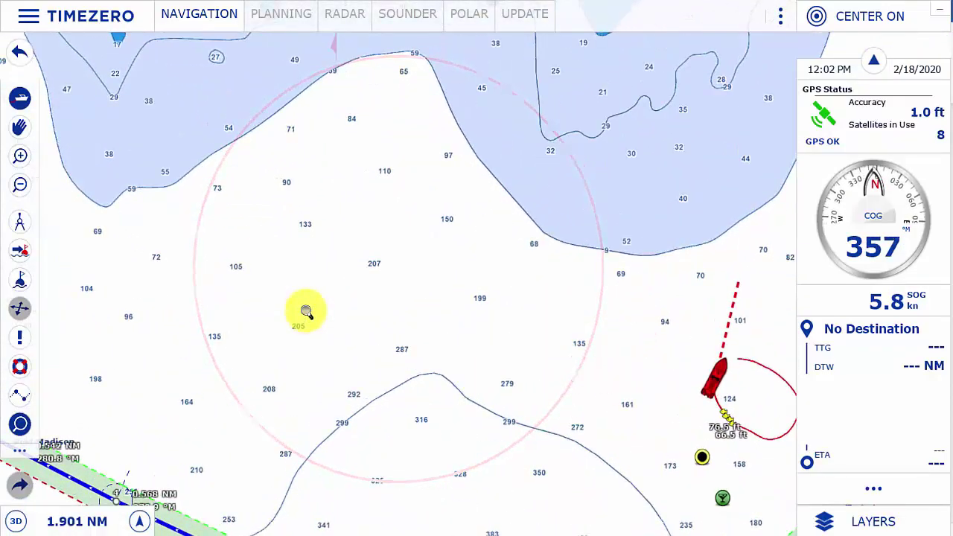
scroll(306, 313, down, 5)
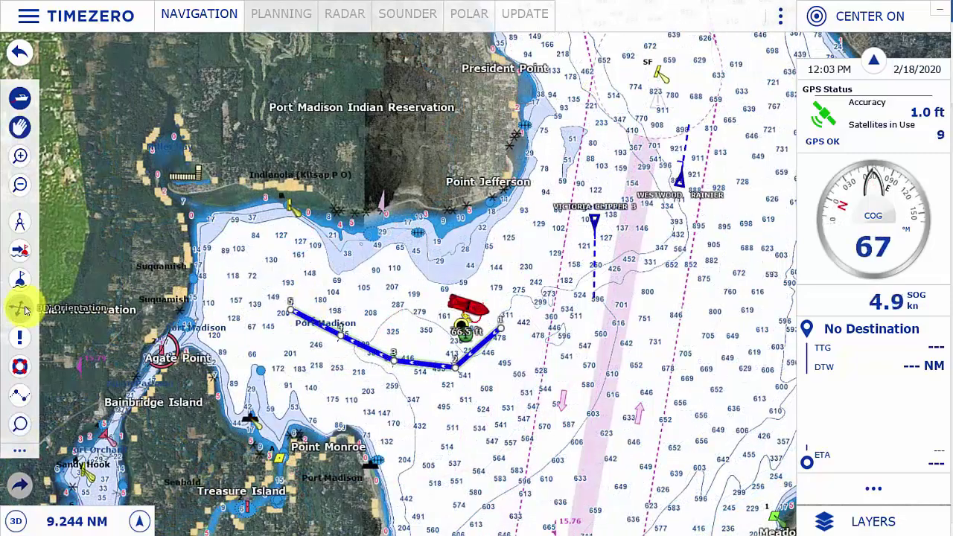
click(15, 521)
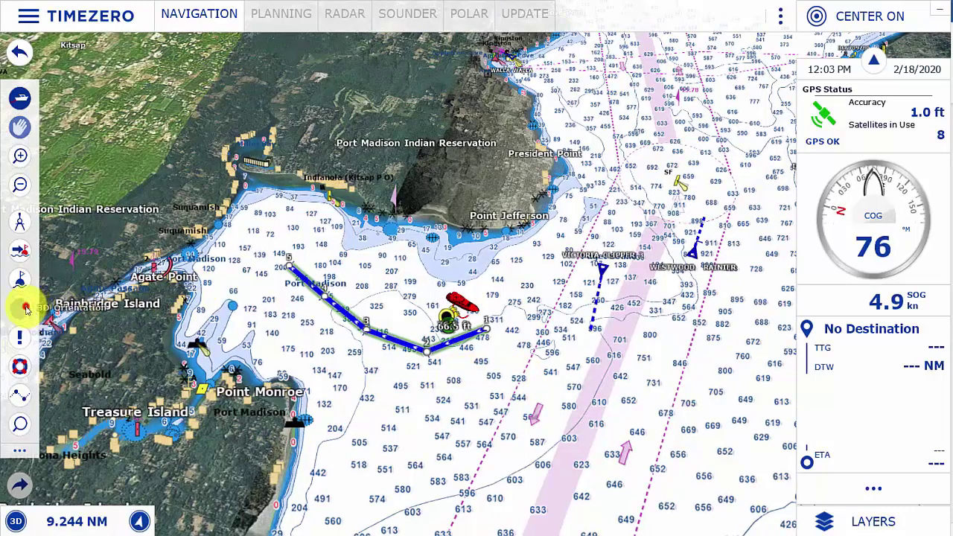
drag(569, 360, 672, 291)
drag(534, 190, 505, 163)
click(269, 15)
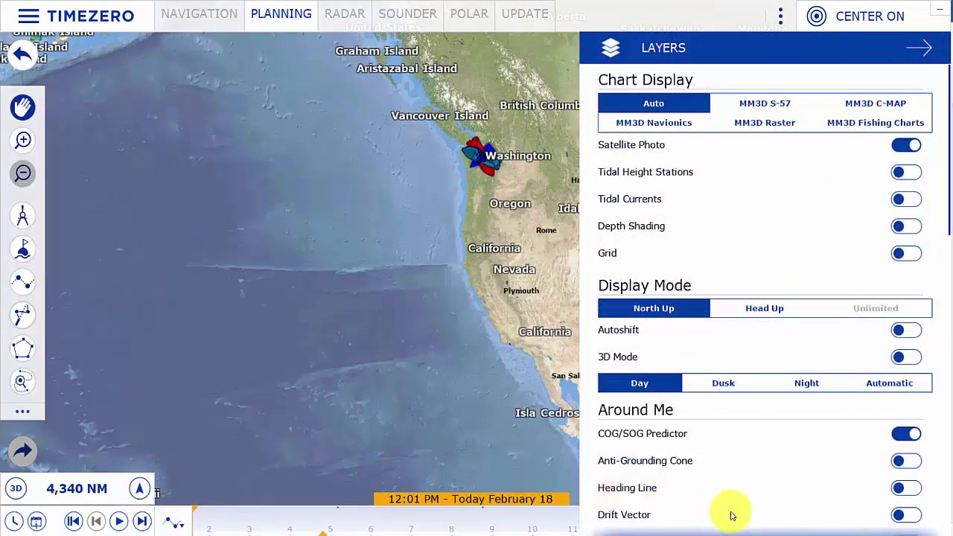
Step: Draw a five-sided yellow boundary area west of the boat around sounding 161
scroll(856, 417, down, 5)
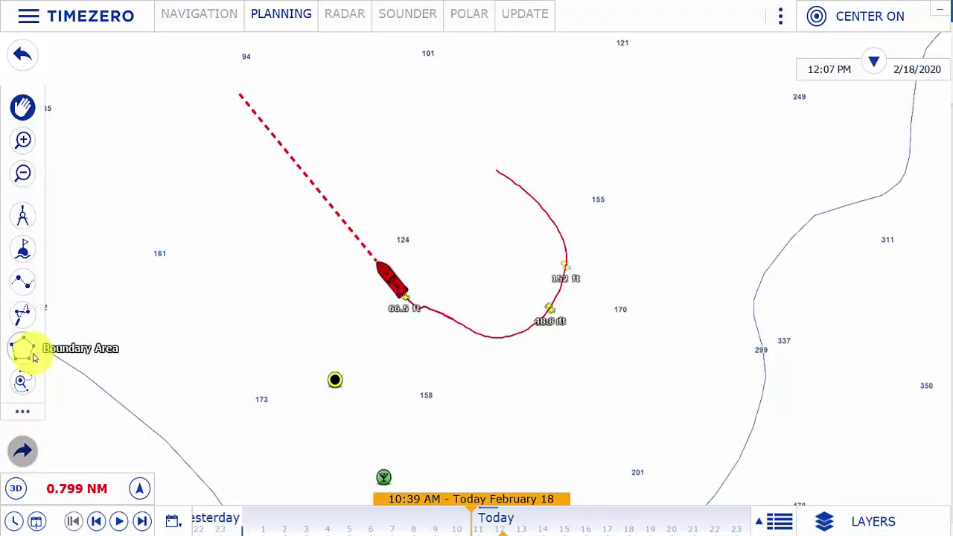
click(30, 354)
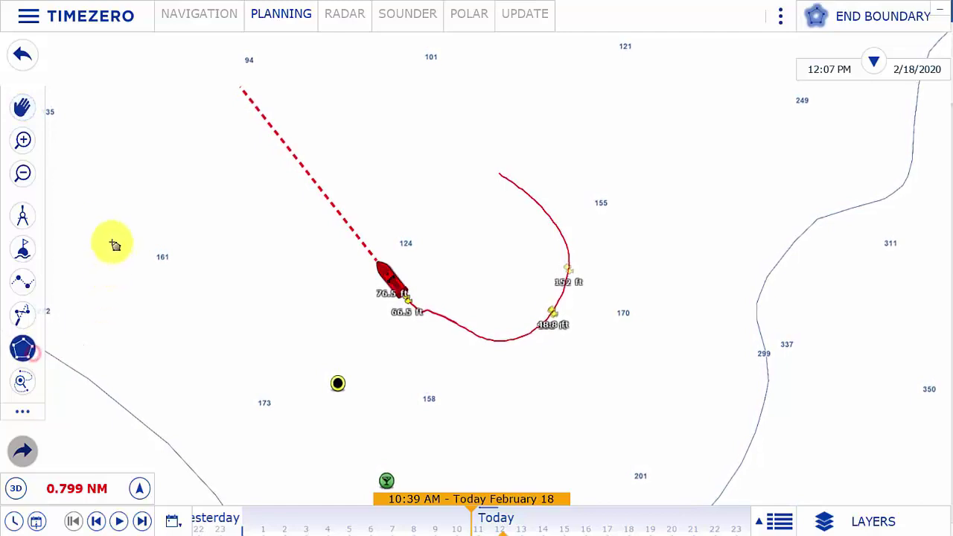
click(109, 210)
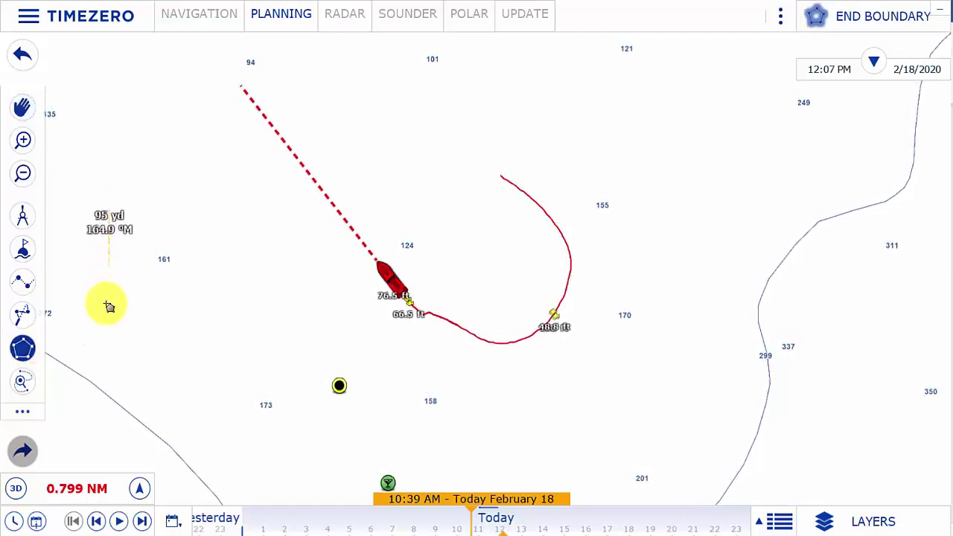
click(105, 376)
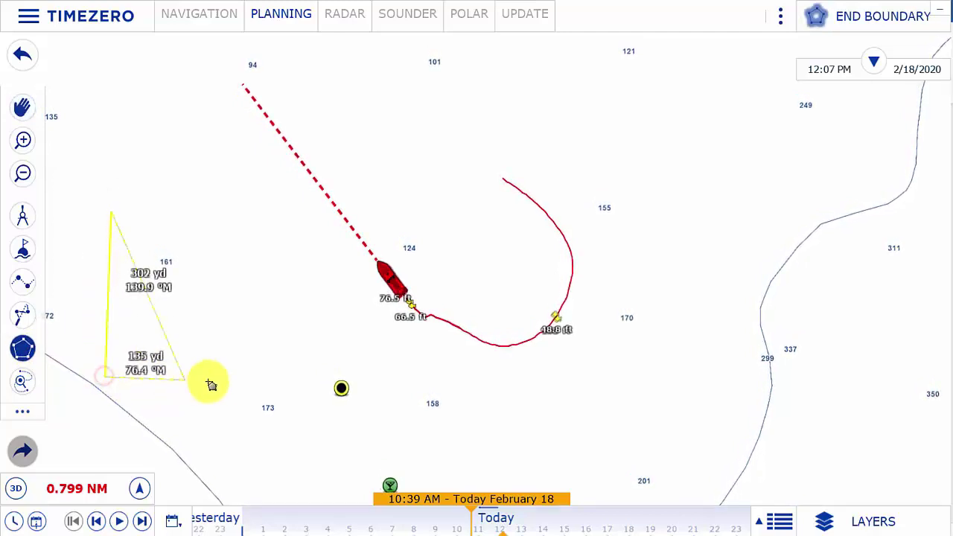
click(246, 384)
click(256, 209)
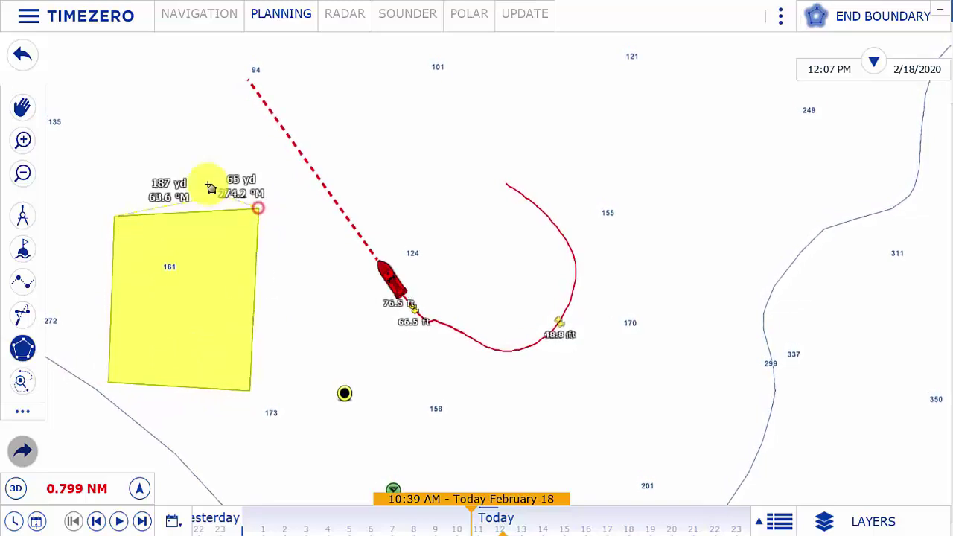
click(164, 162)
double_click(169, 166)
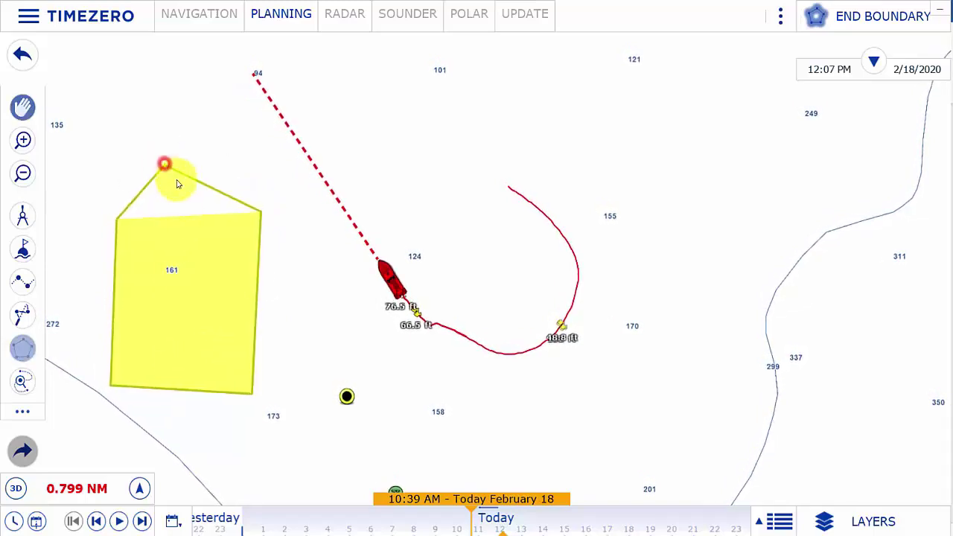
scroll(178, 266, down, 2)
scroll(179, 266, down, 1)
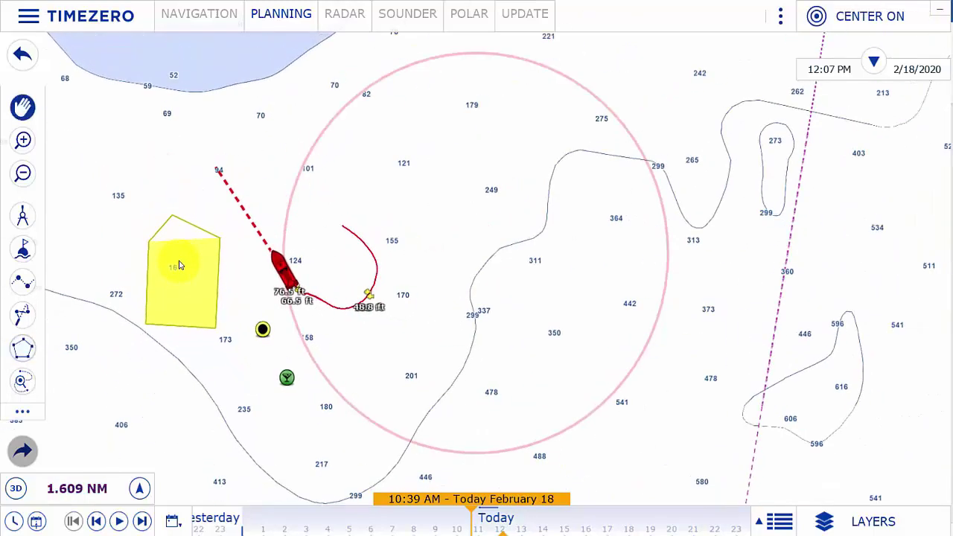
Step: Rename the yellow boundary area to 'No Fish' in its Boundary Properties
right_click(180, 311)
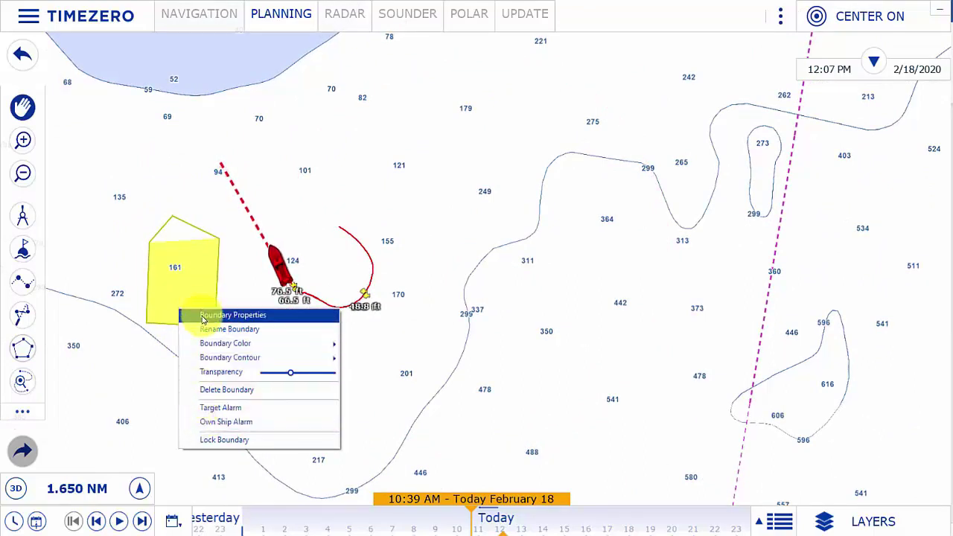
click(202, 317)
click(361, 202)
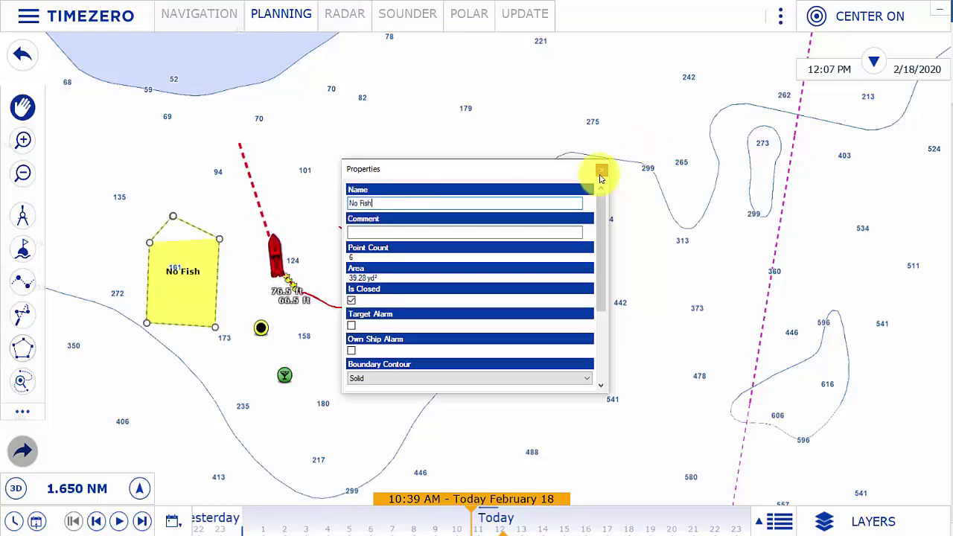
click(601, 169)
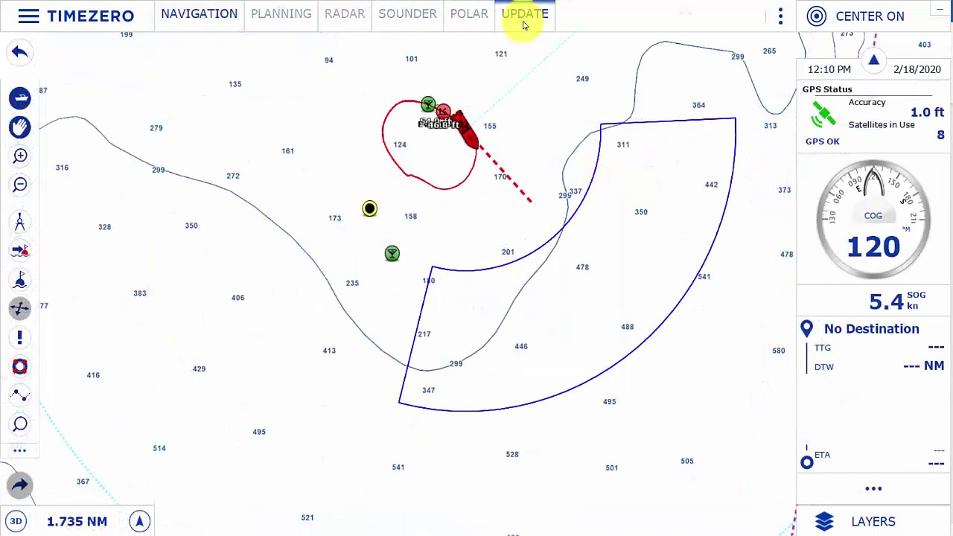
Step: On the UPDATE tab, draw a new weather download rectangle off Washington, Oregon and California
click(525, 16)
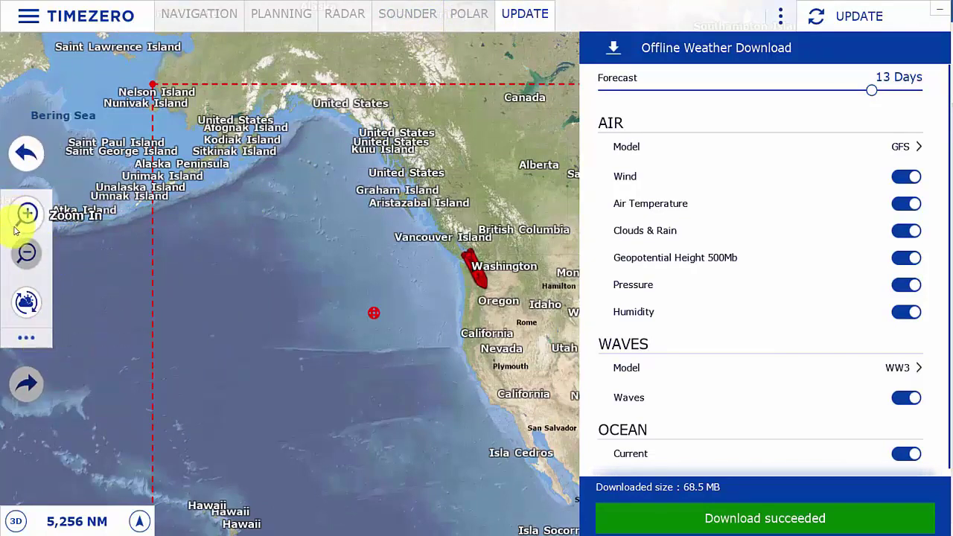
click(30, 308)
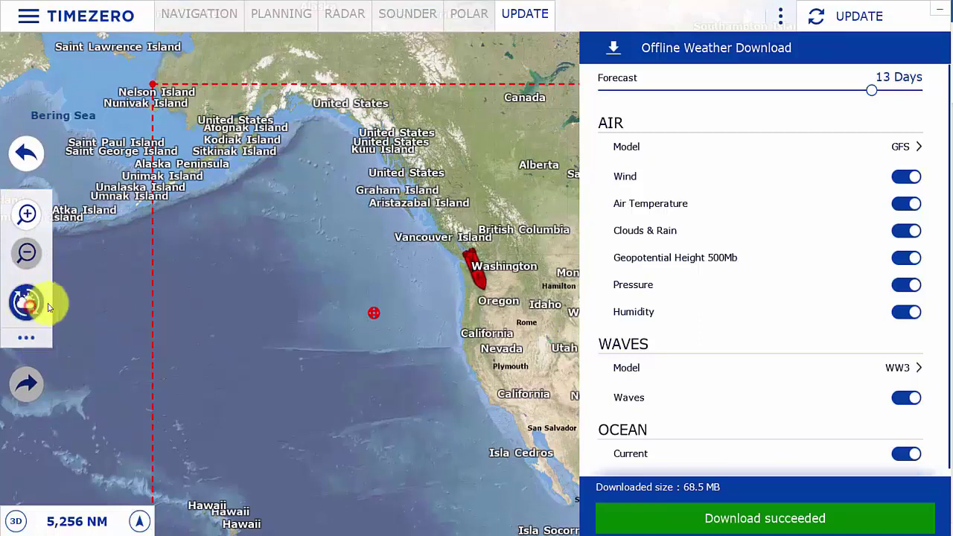
drag(208, 193, 509, 427)
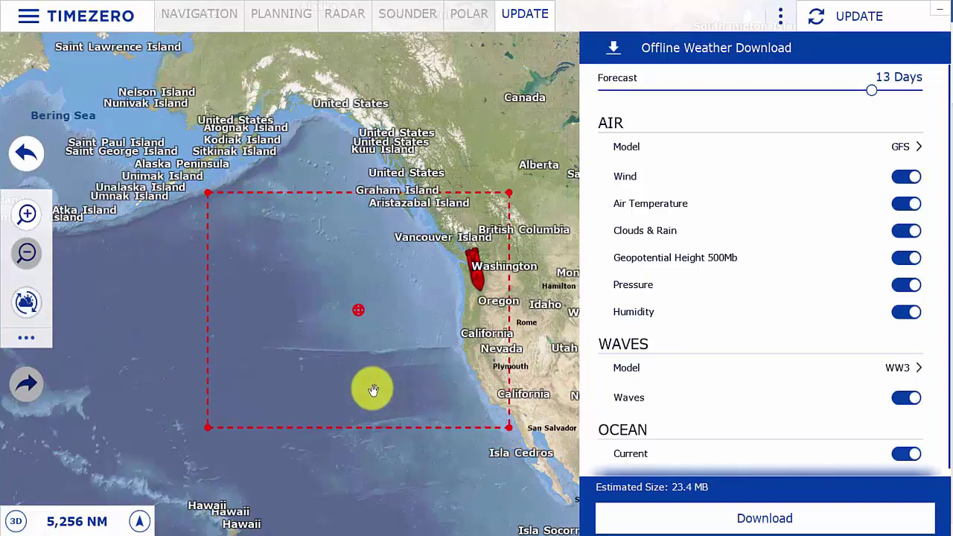